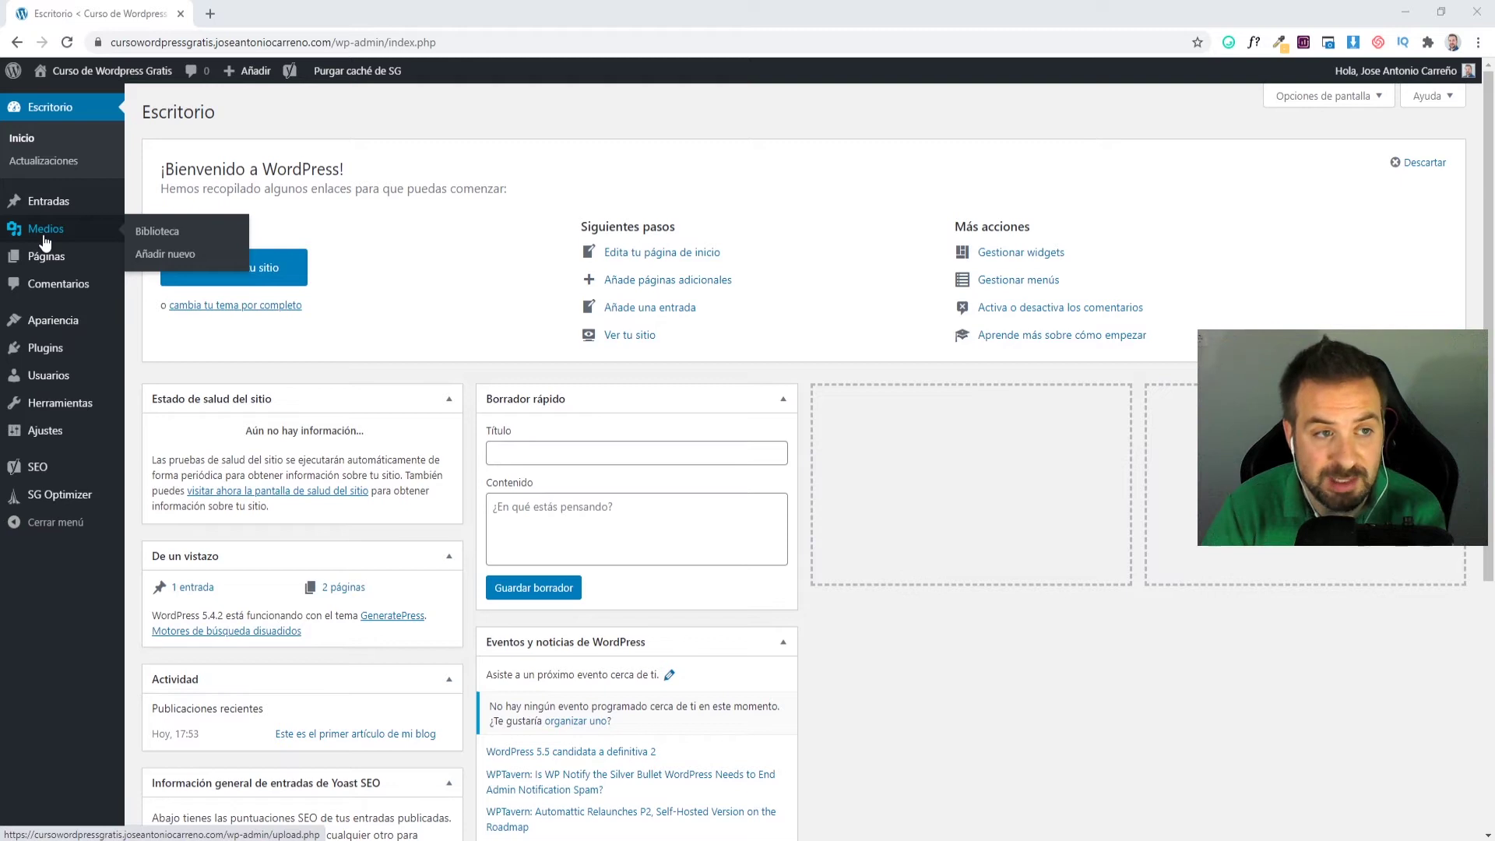
Step: Upload the web designer JPG photo from the Desktop to the media library
left_click(141, 233)
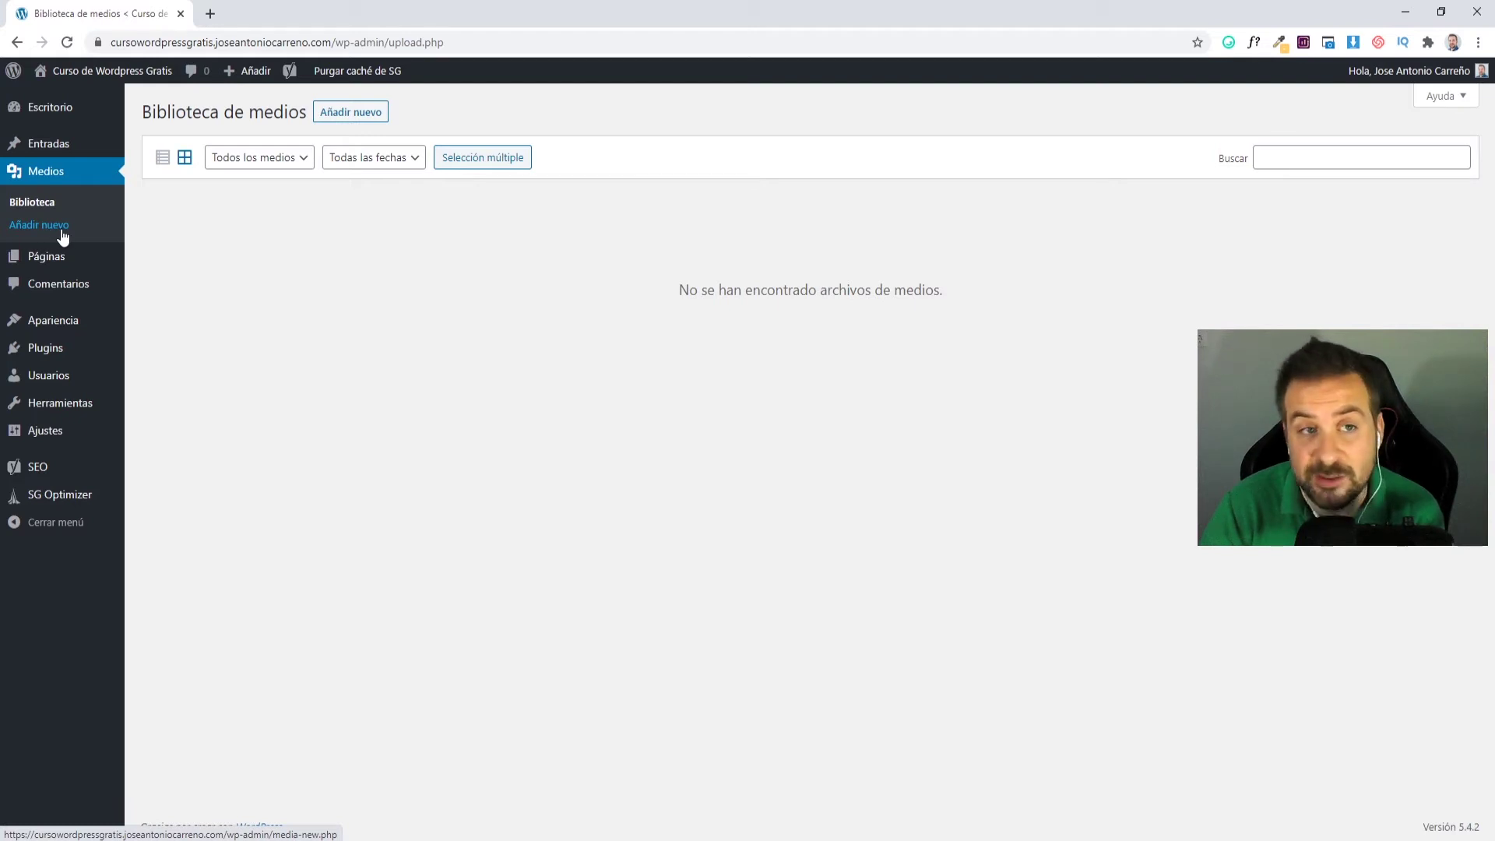
left_click(357, 118)
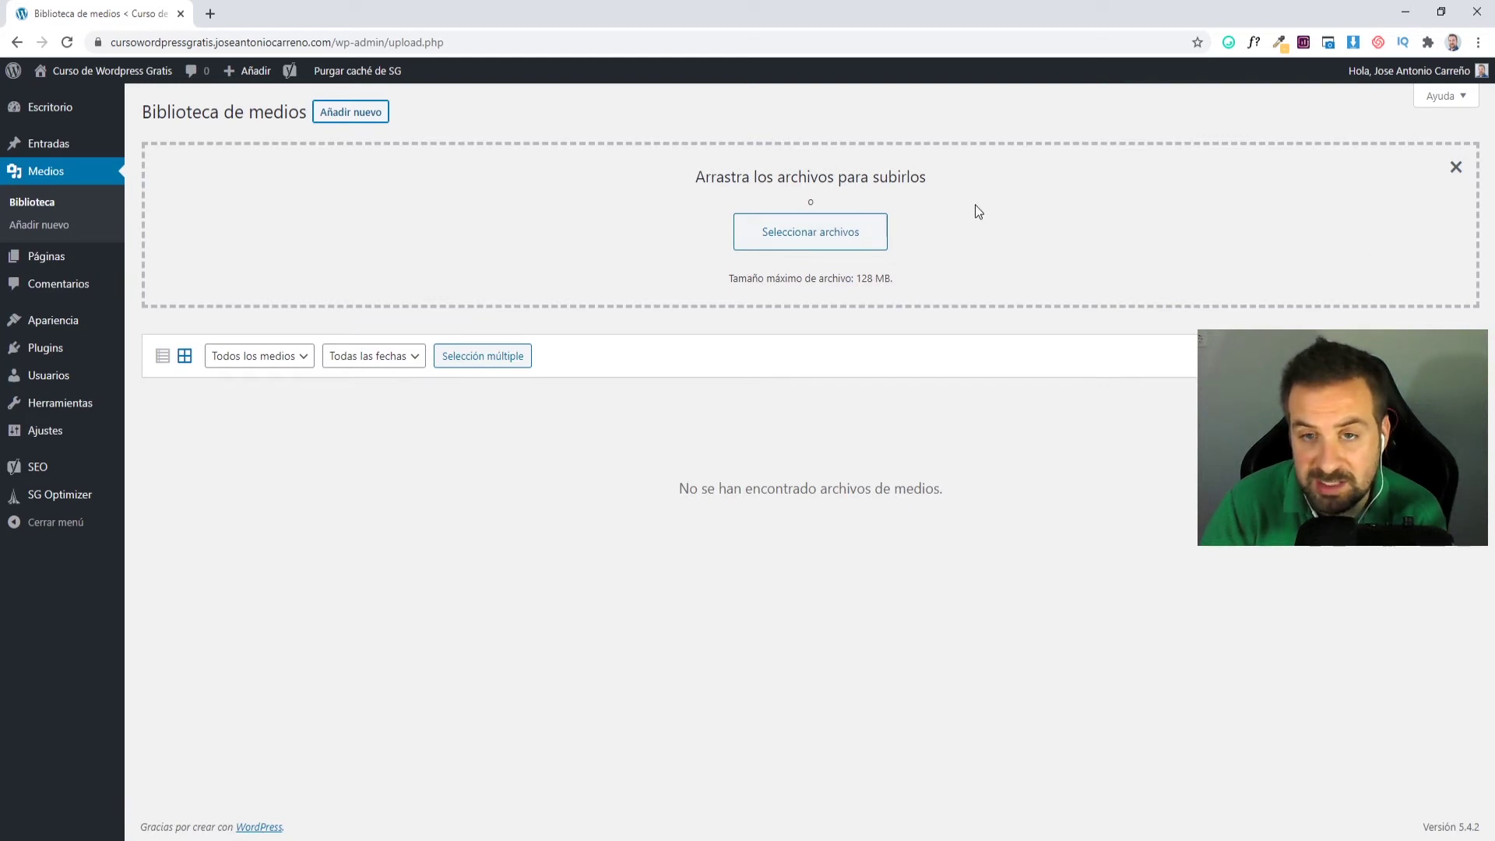
left_click(814, 240)
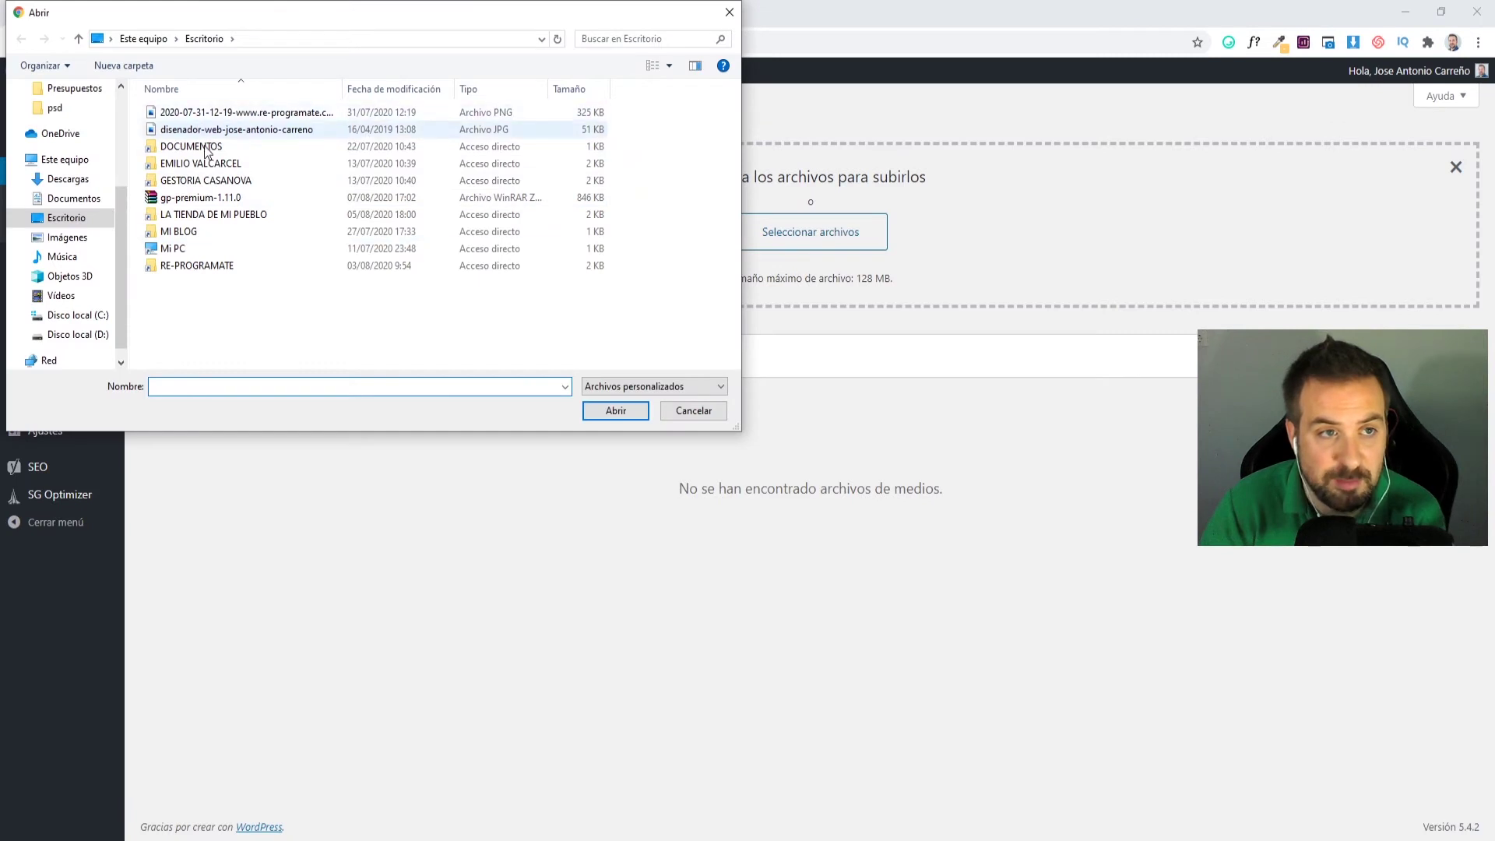
double_click(238, 131)
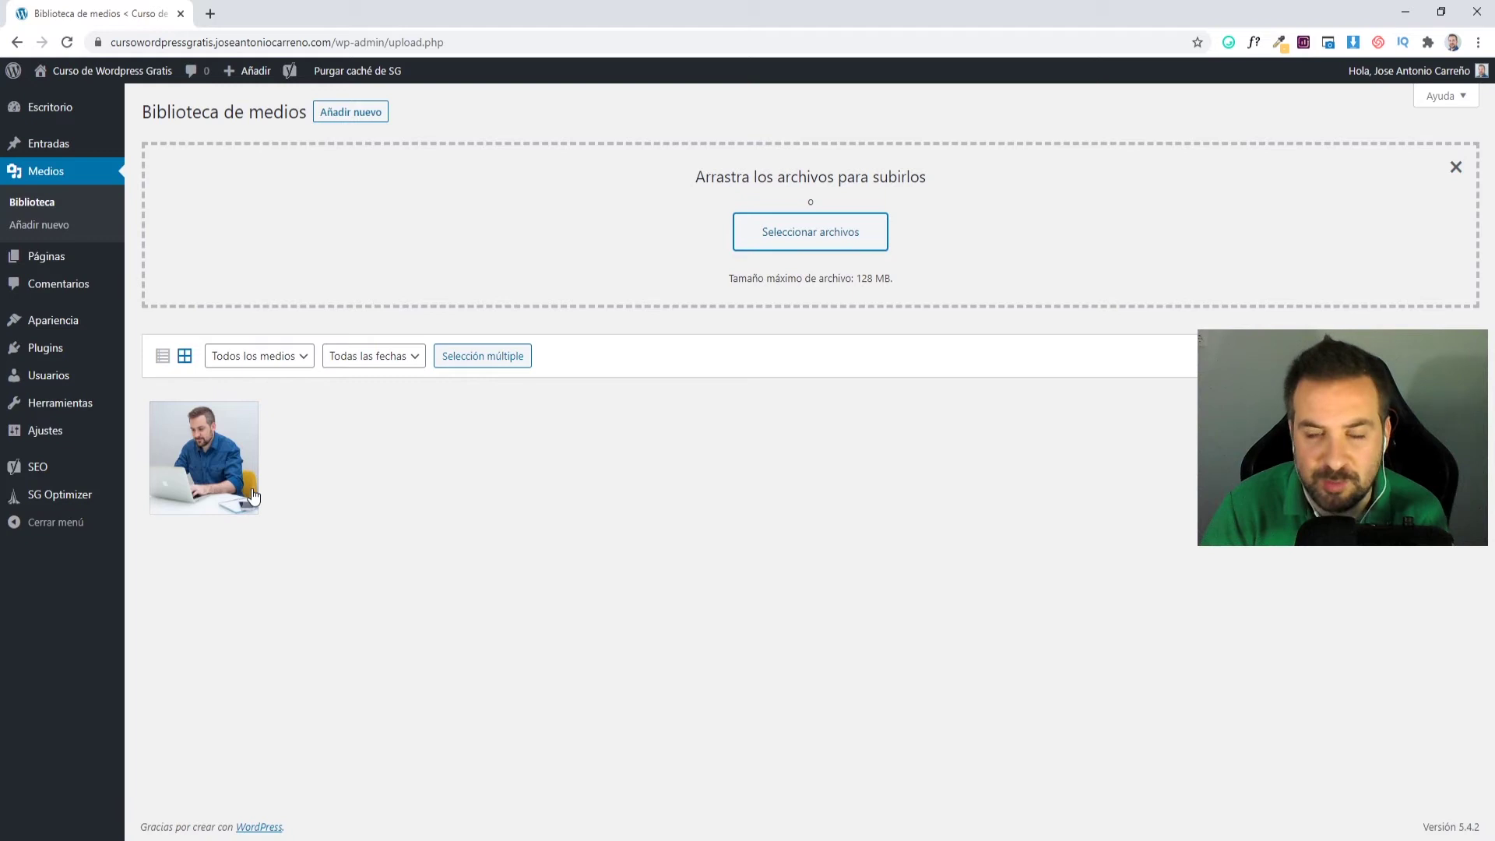
Step: Permanently delete the uploaded web designer photo from the media library
left_click(254, 496)
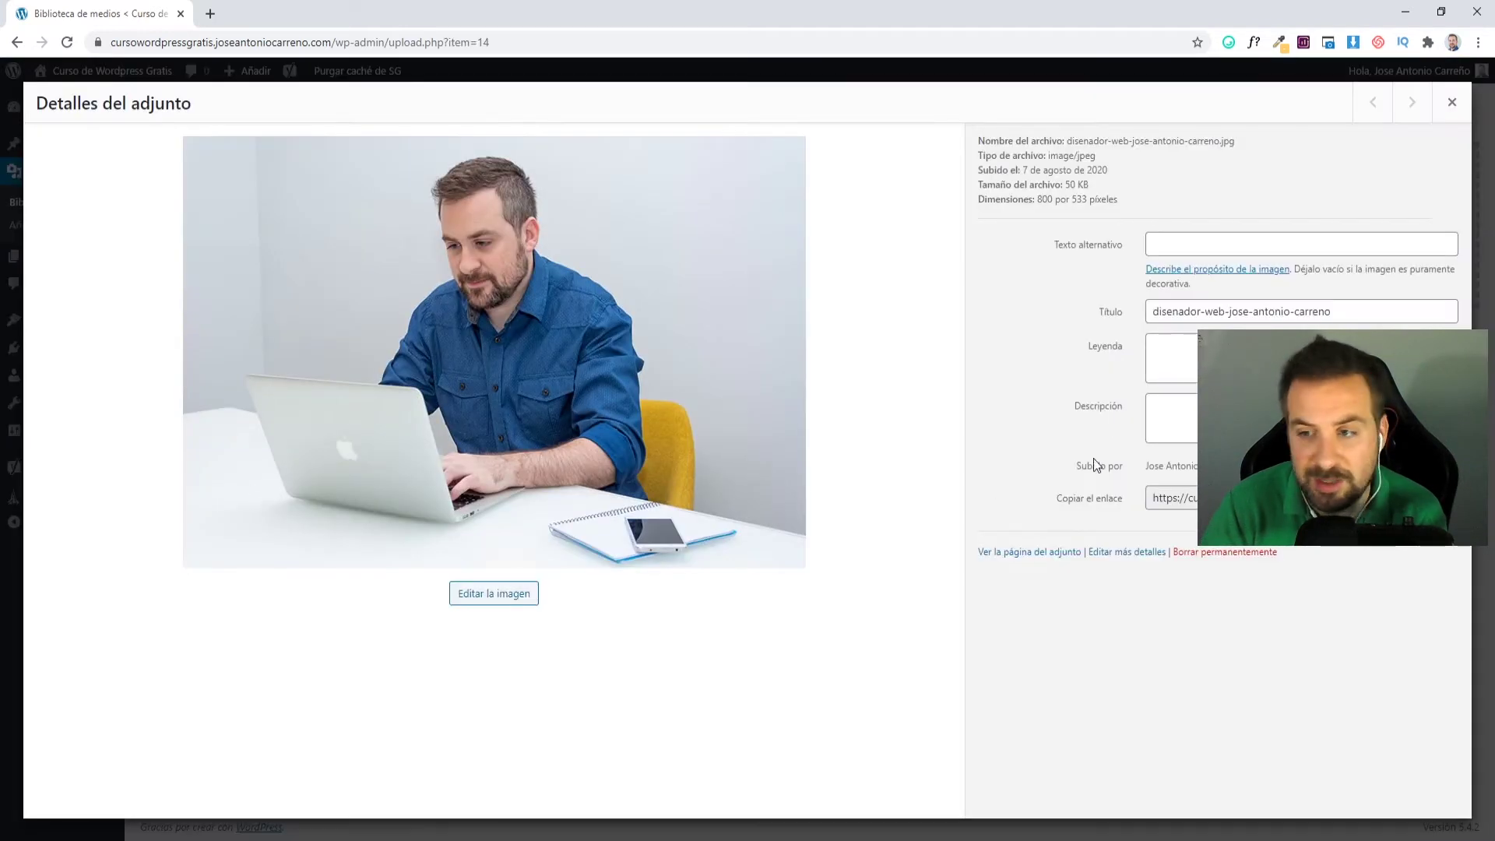
left_click(1218, 555)
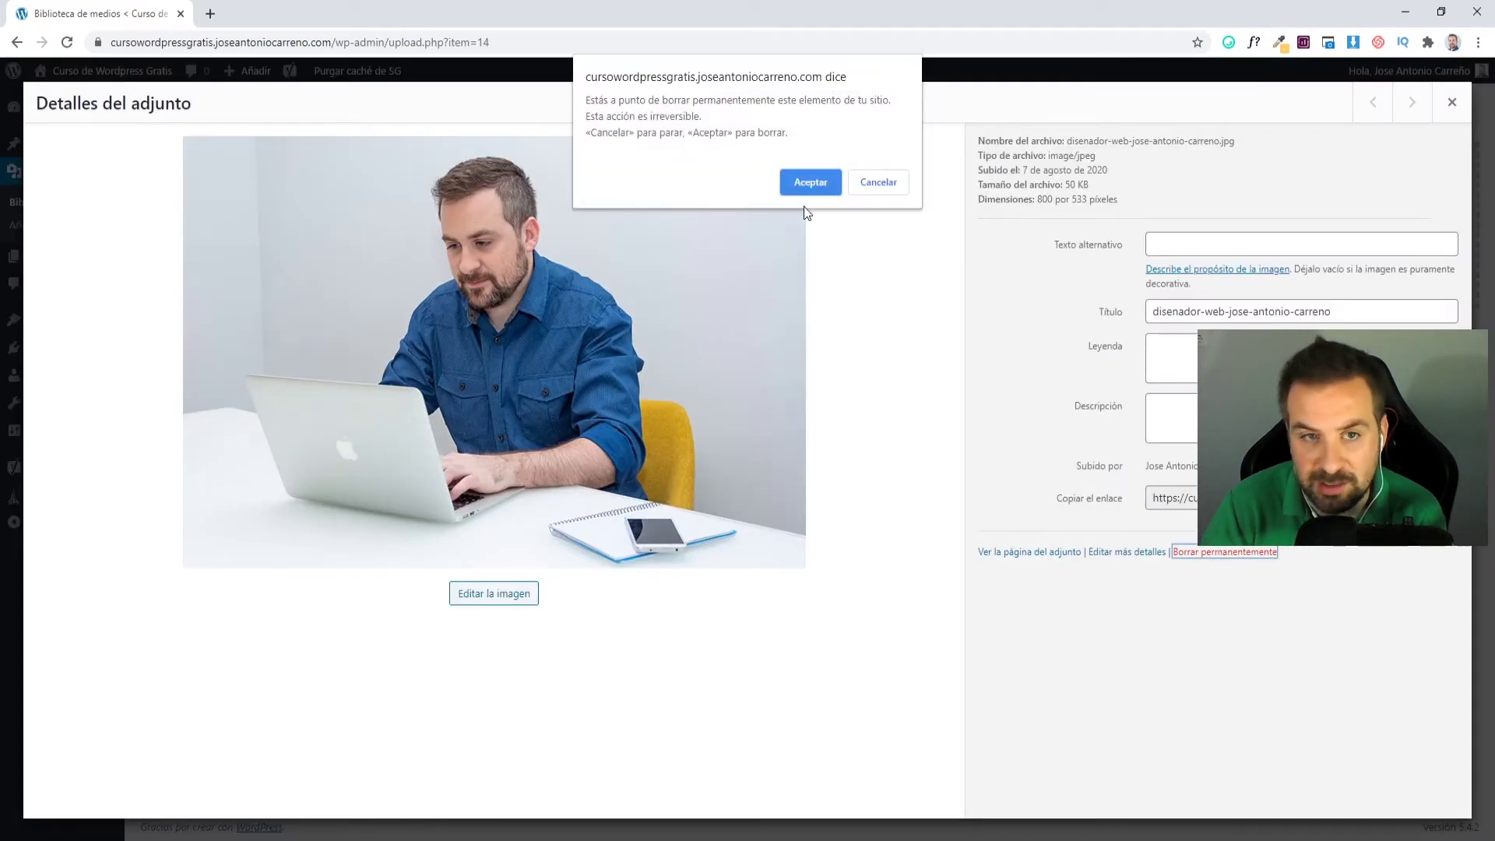
left_click(802, 184)
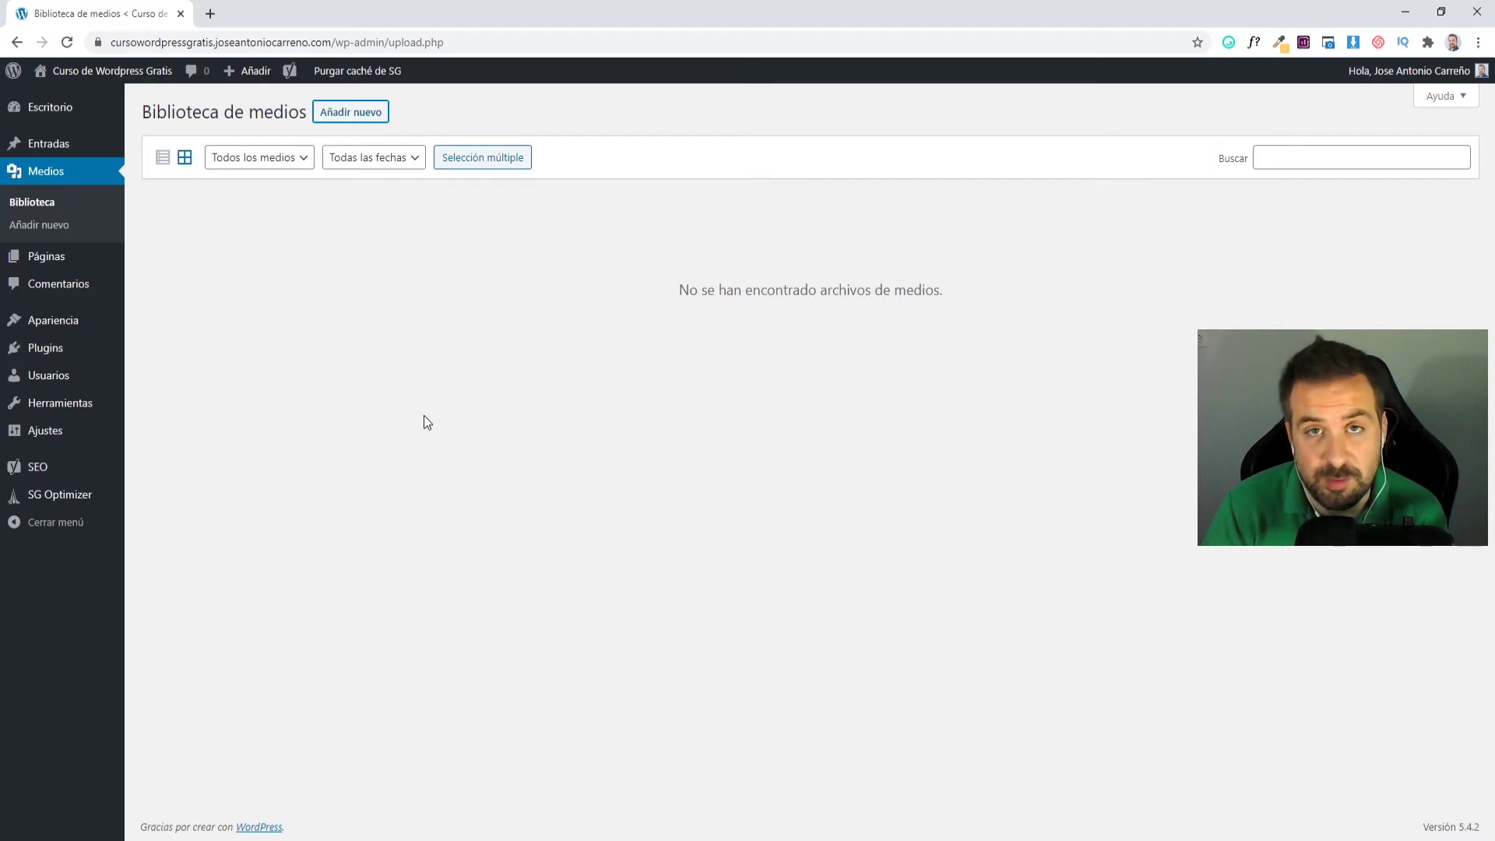
Step: Open the post "Este es el primer artículo de mi blog" for editing
mouse_move(60, 151)
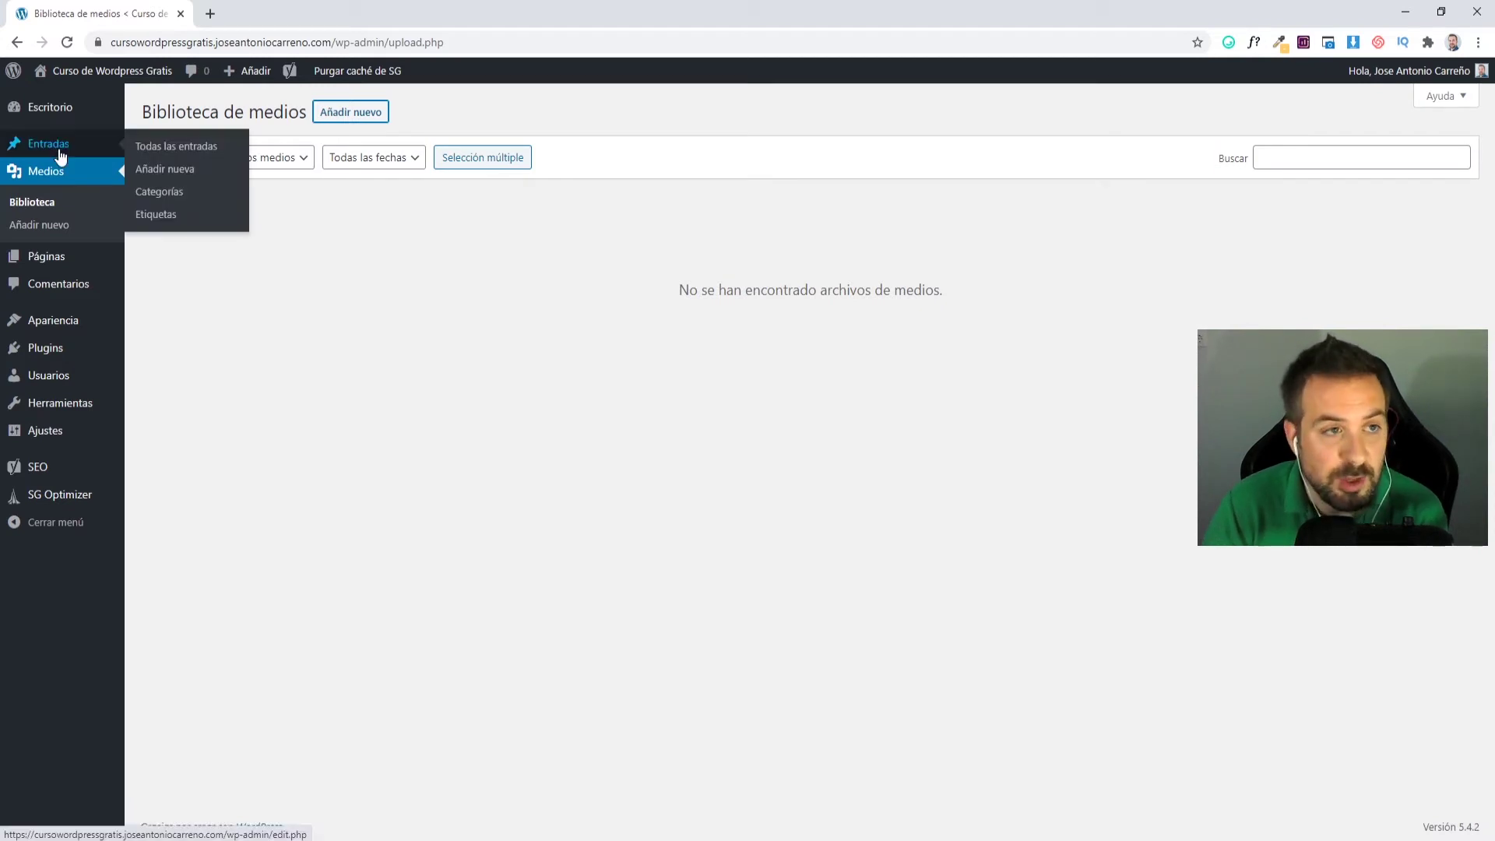
left_click(171, 150)
mouse_move(319, 247)
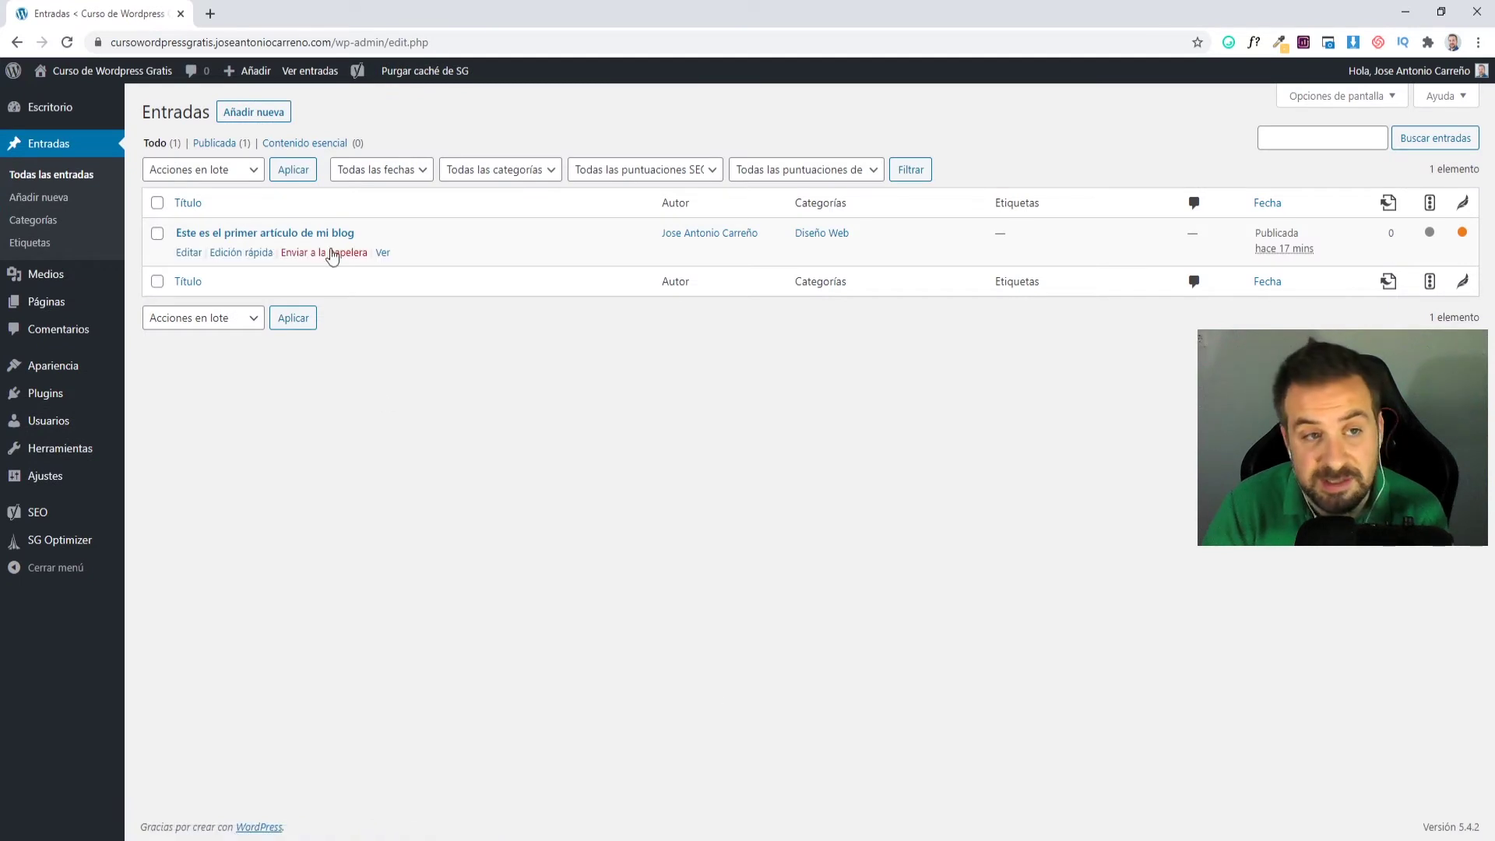
left_click(289, 235)
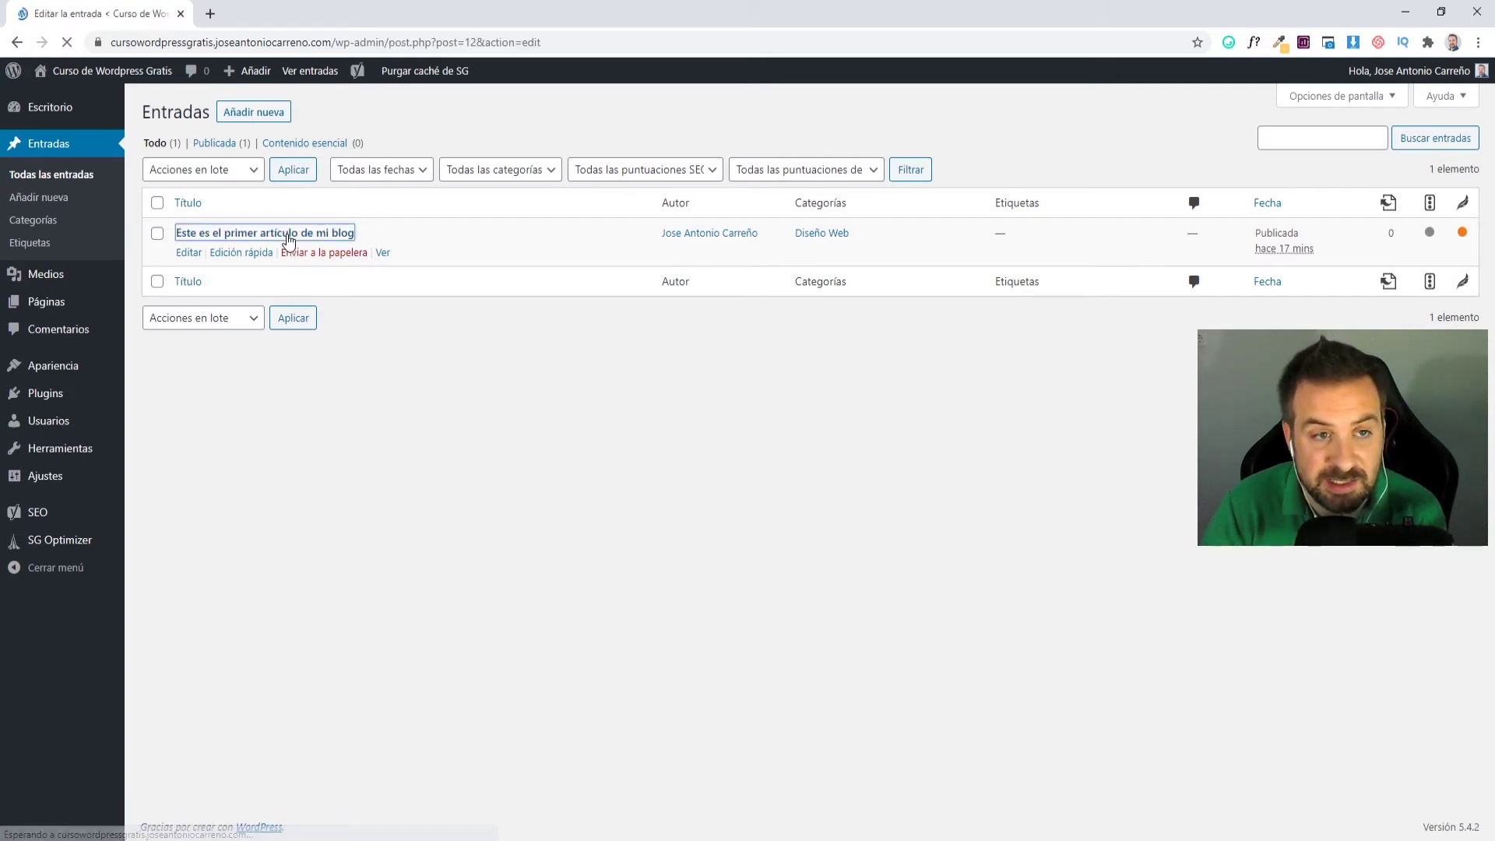
scroll(830, 348, "down", 1)
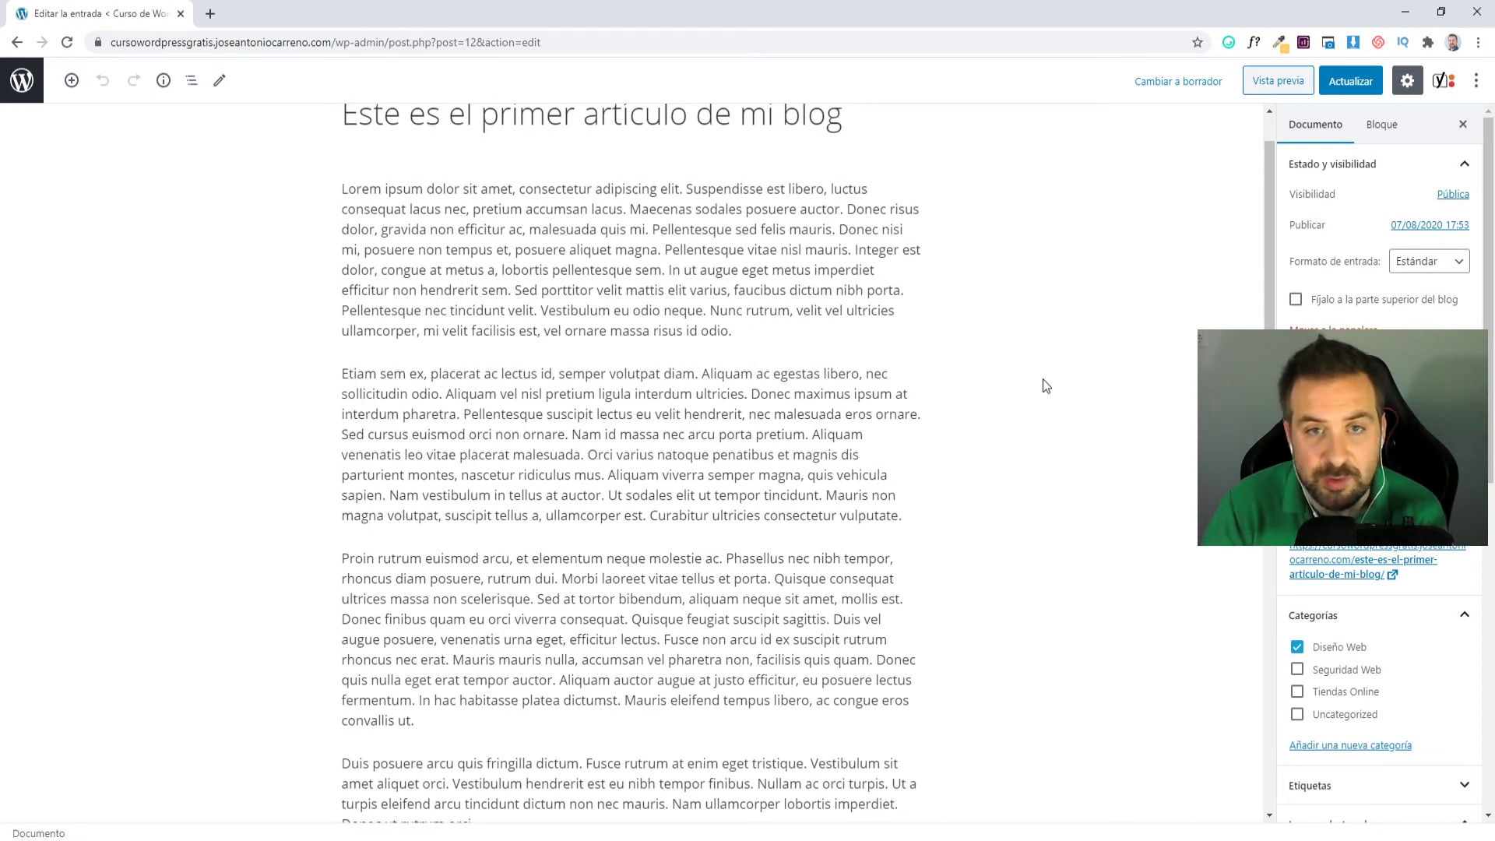
left_click_drag(1268, 240, 1264, 198)
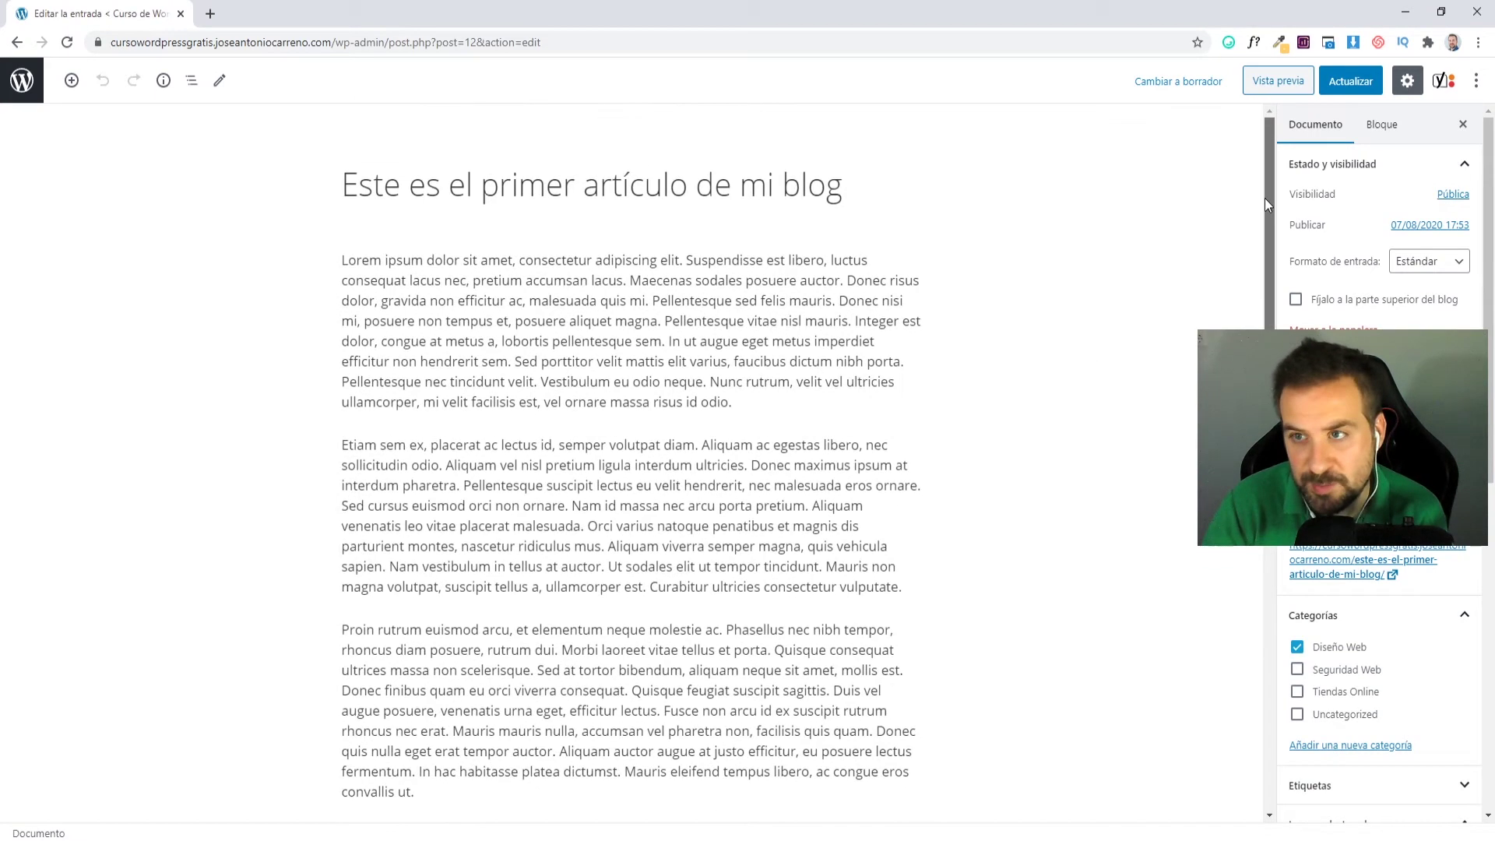
Step: Insert an Imagen block between the first and second paragraphs of the post
mouse_move(612, 423)
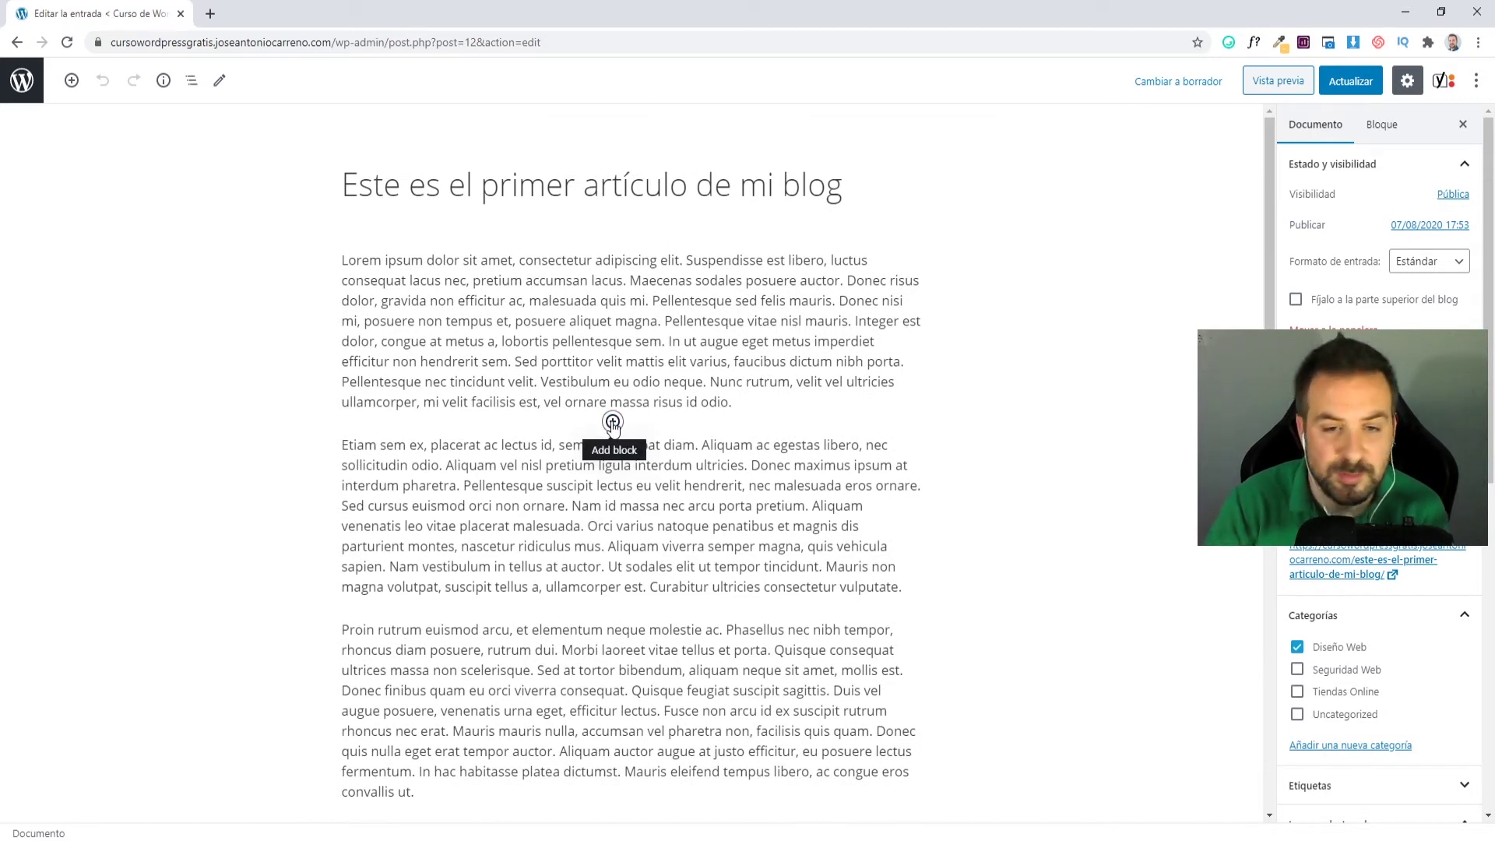
scroll(1263, 246, "down", 2)
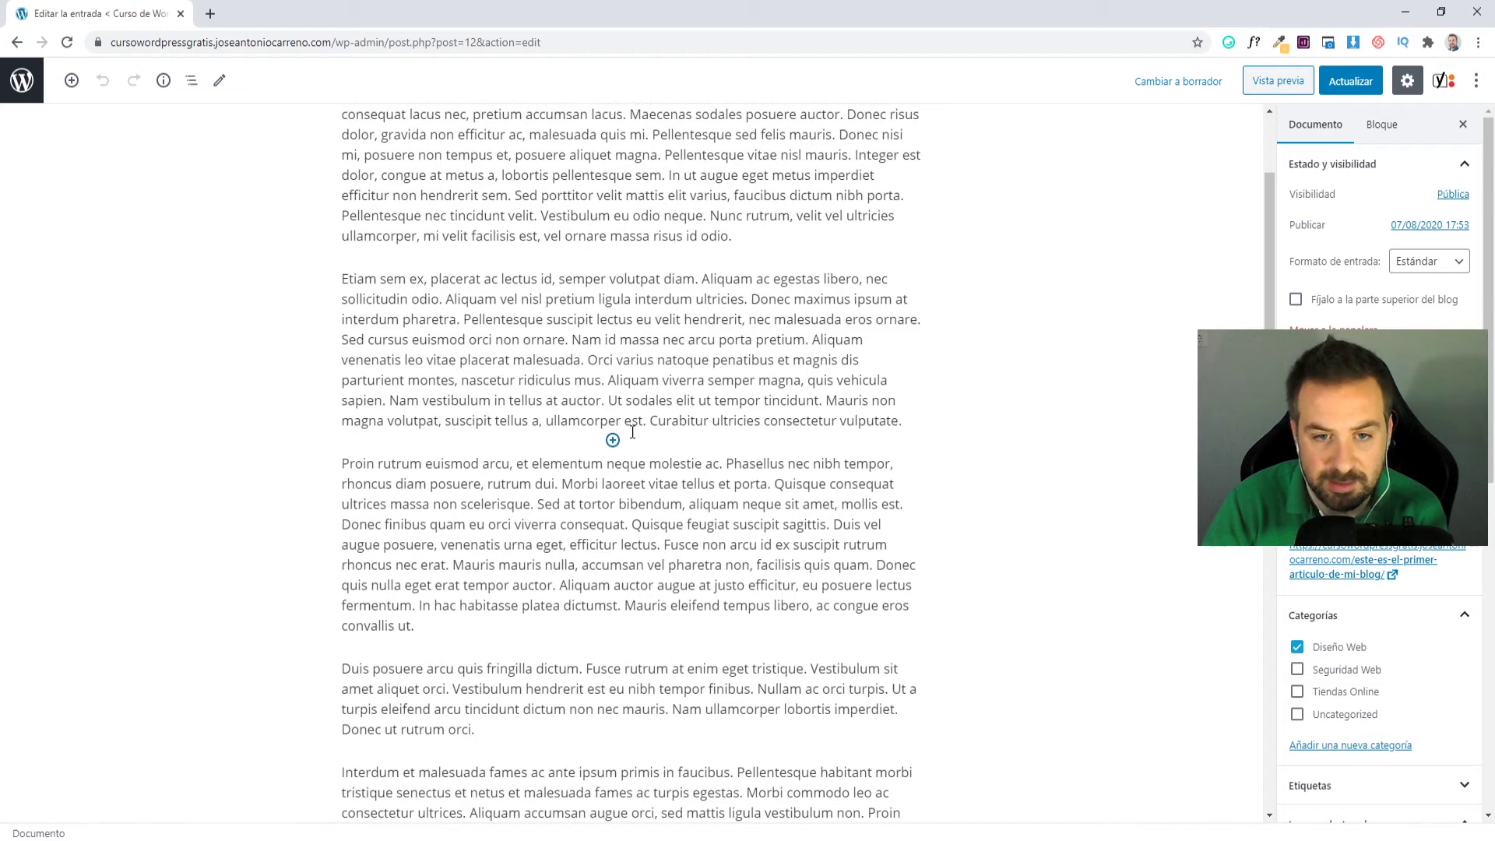
scroll(1264, 269, "up", 2)
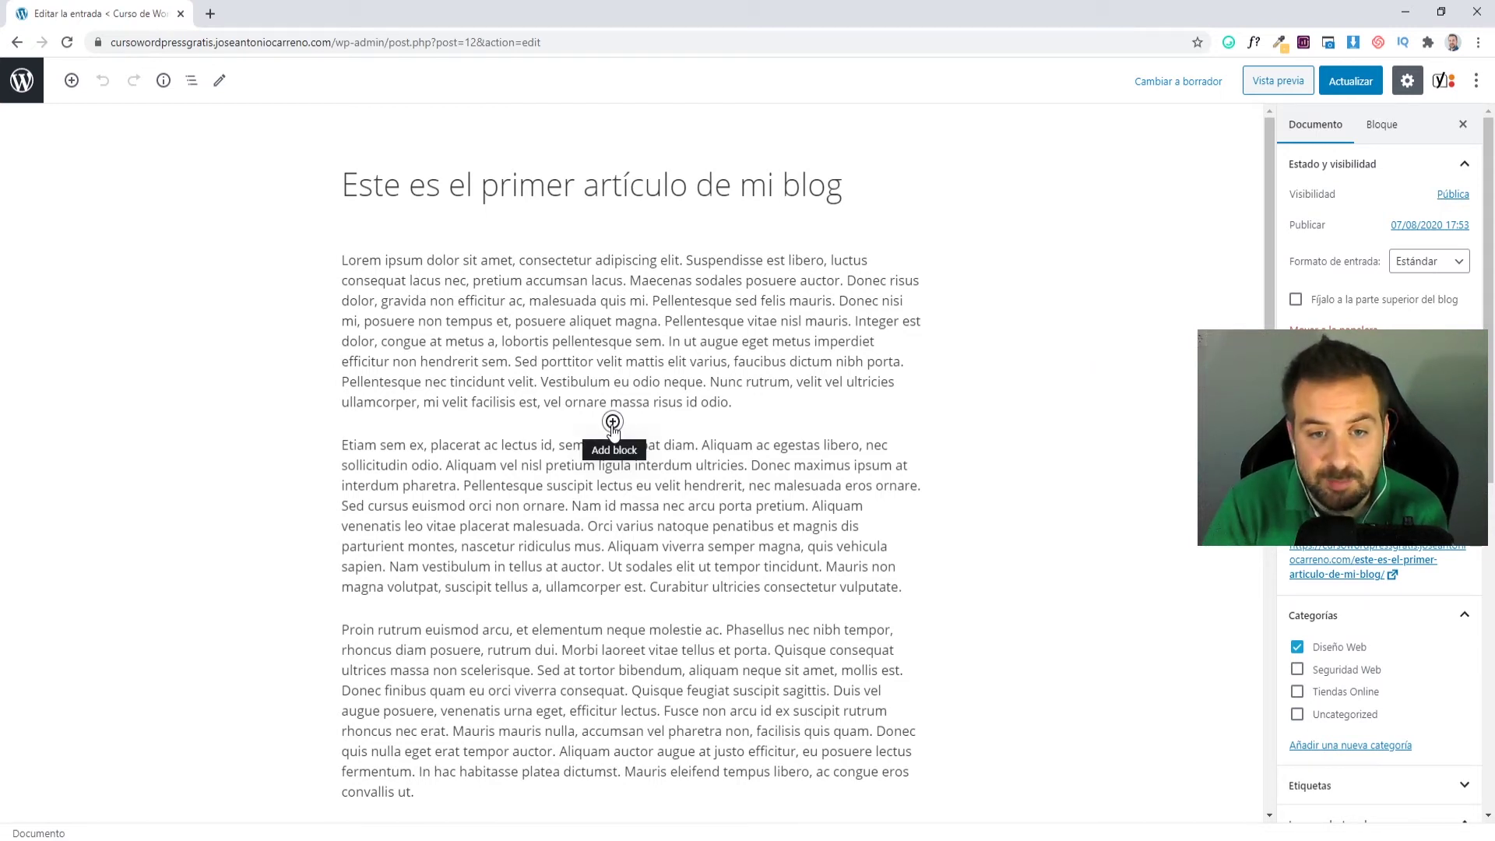
left_click(612, 425)
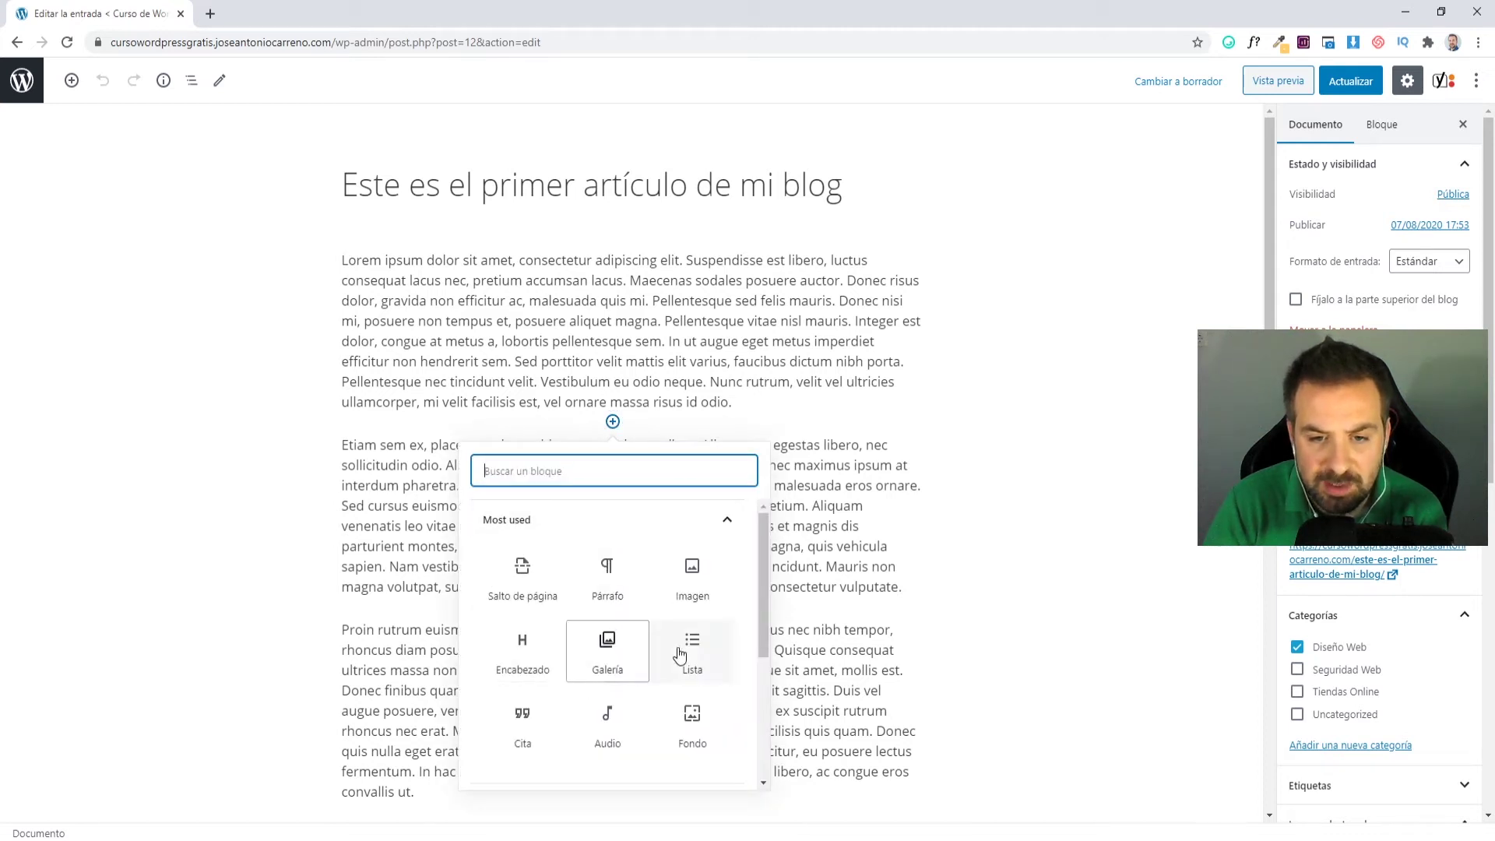
left_click(697, 589)
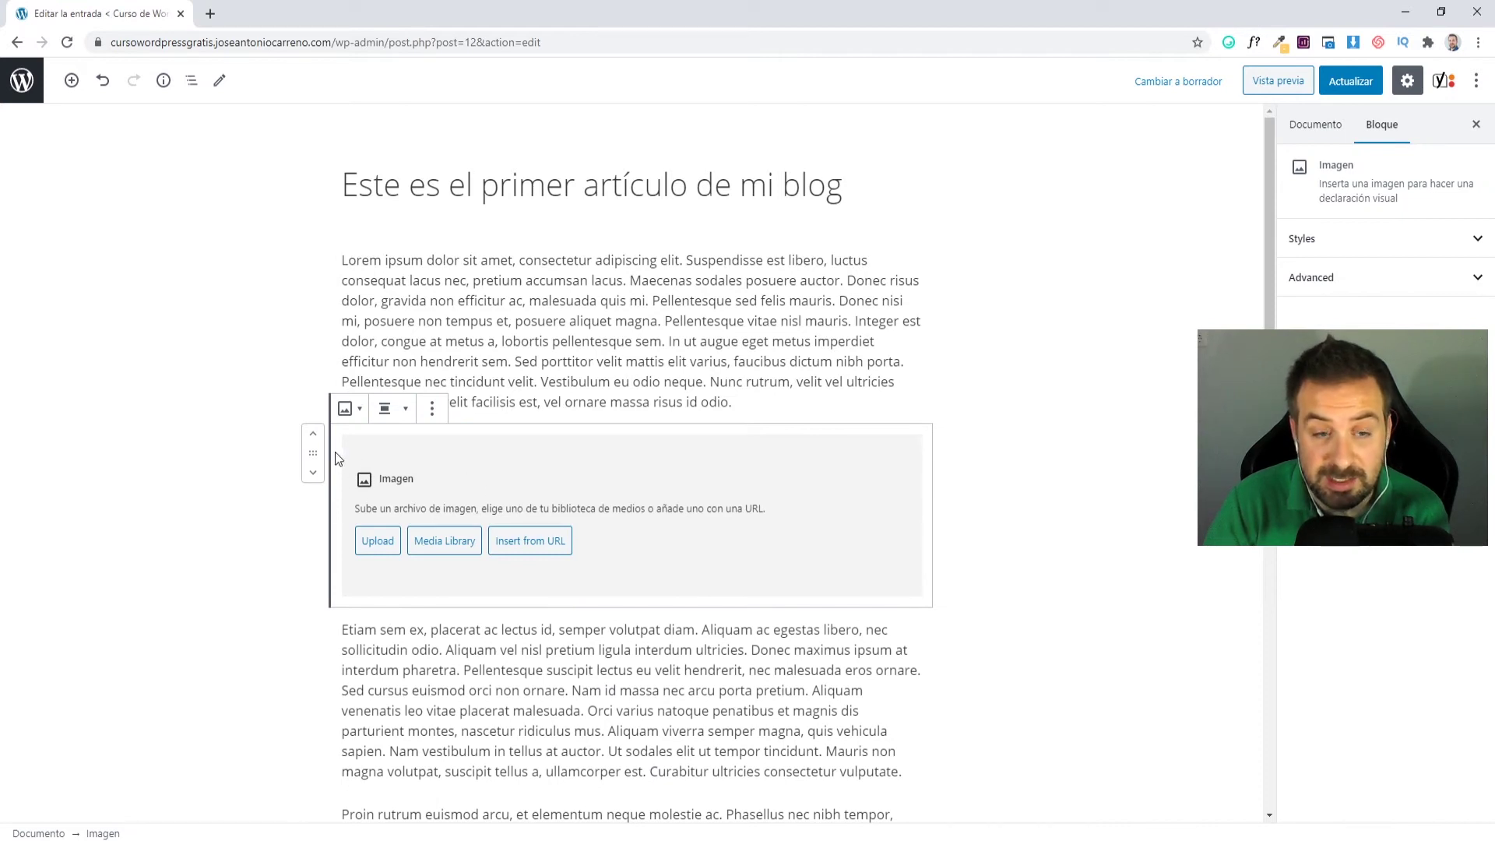
Step: Upload the web designer JPG photo from the Desktop into the new image block and deselect the block
left_click(379, 550)
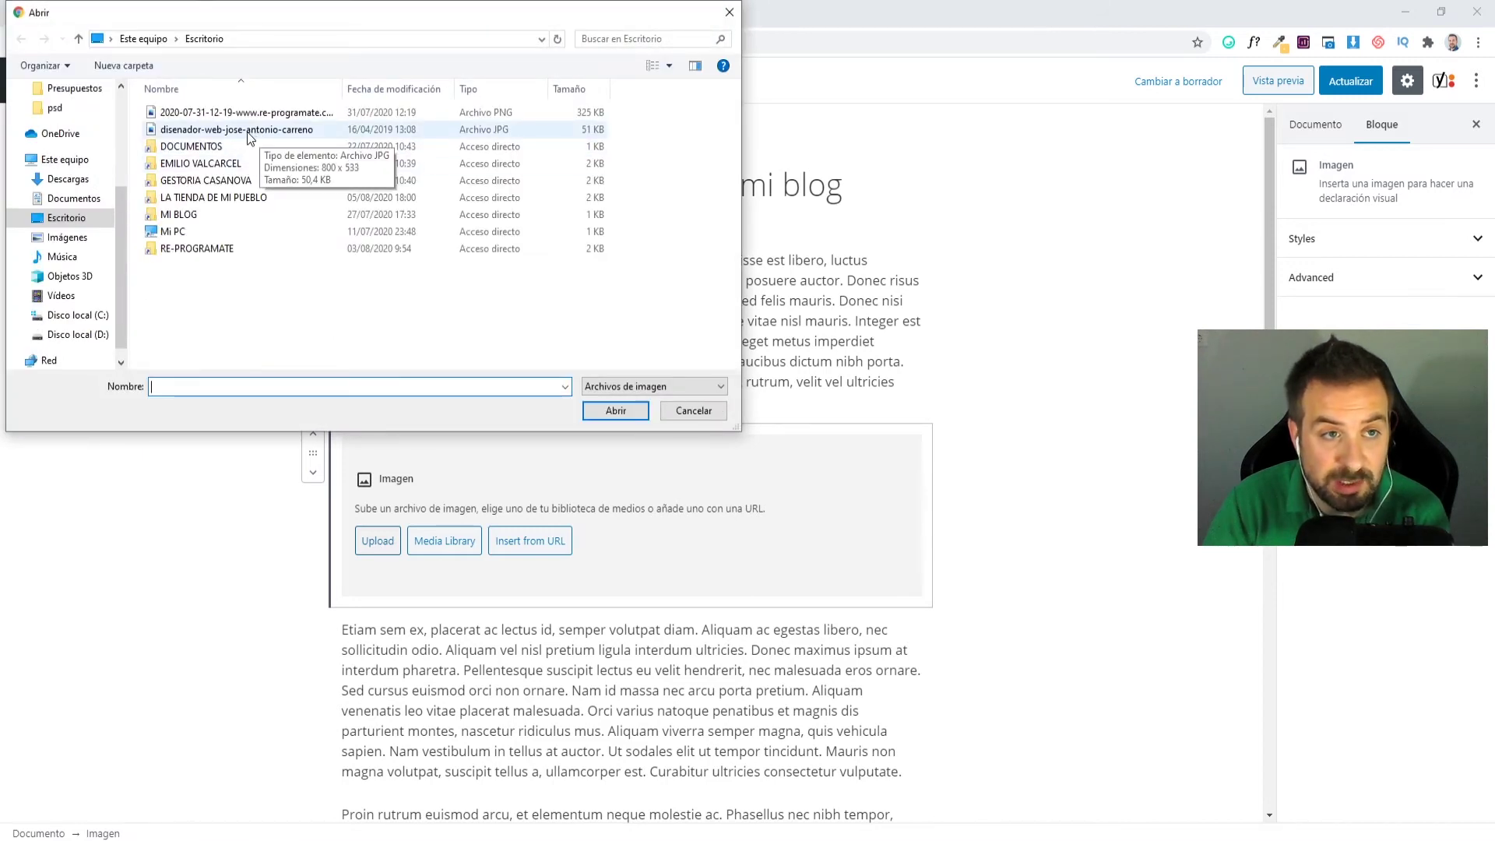
double_click(249, 133)
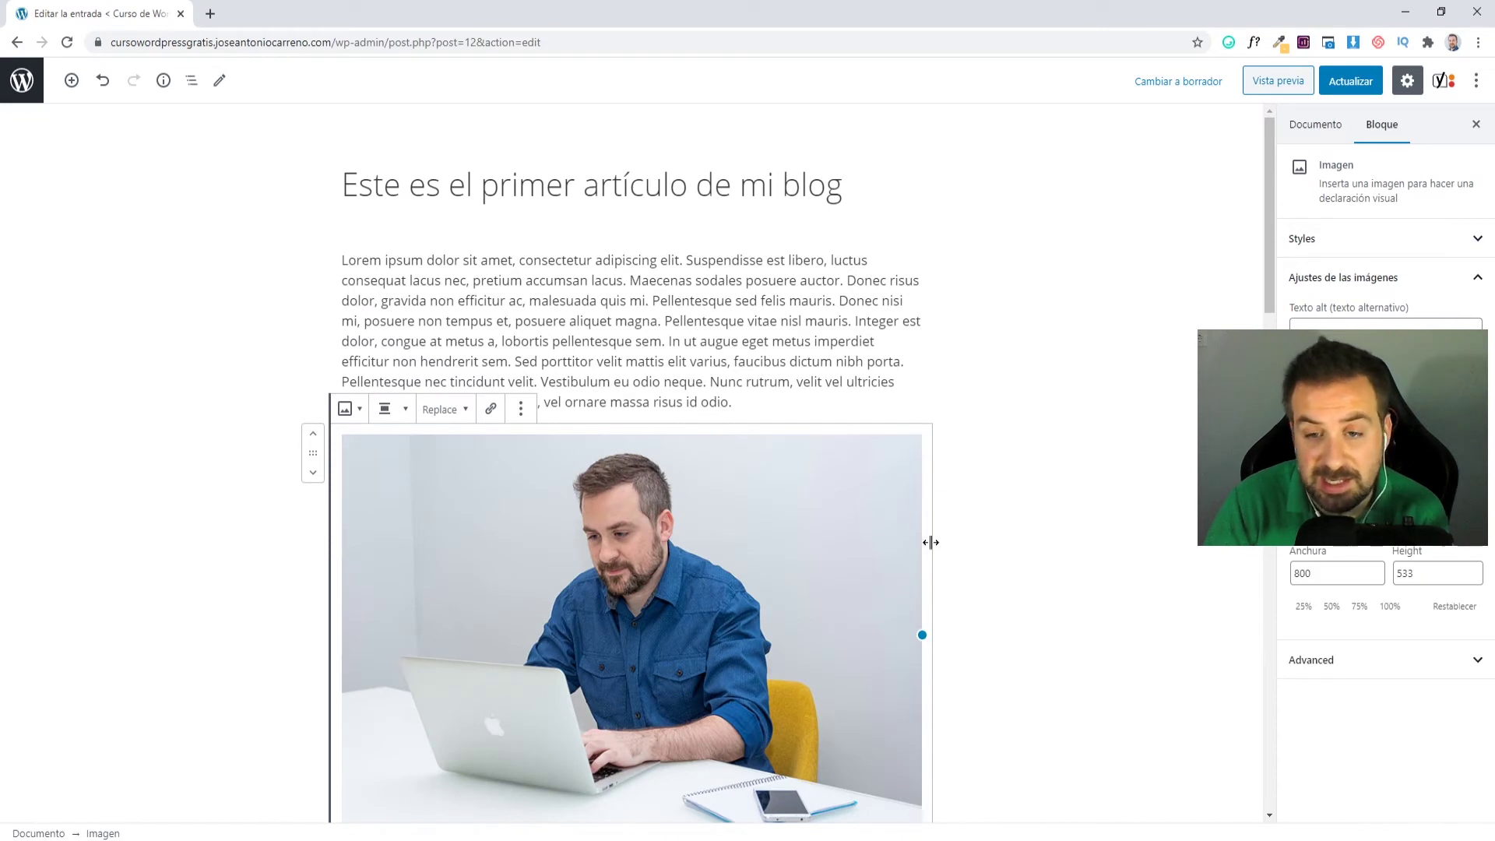
left_click(1017, 537)
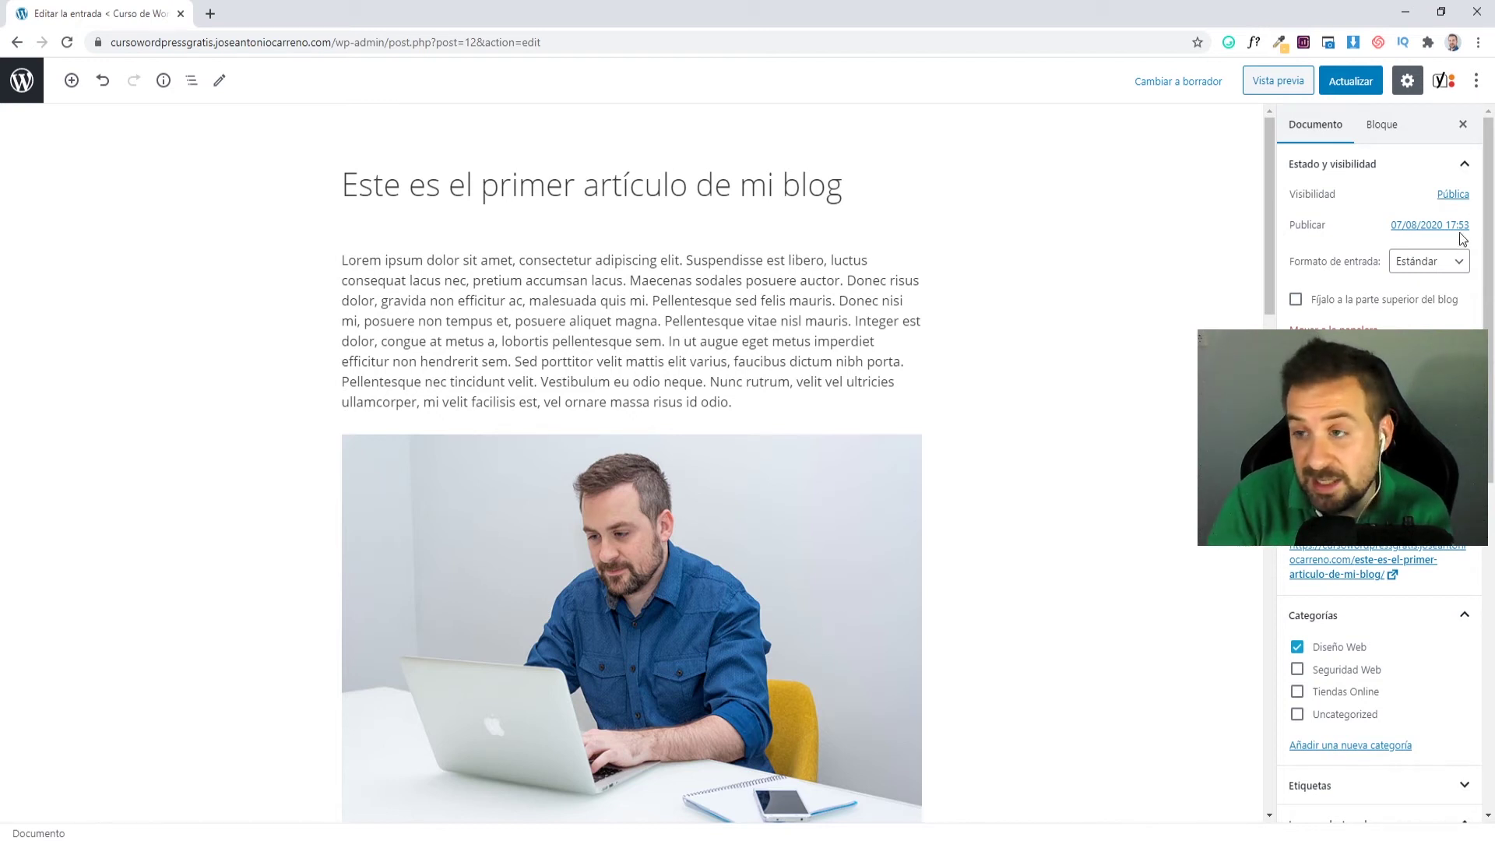
Step: Open the featured image selector from the post's document settings
scroll(1449, 257, "down", 5)
scroll(1379, 460, "down", 1)
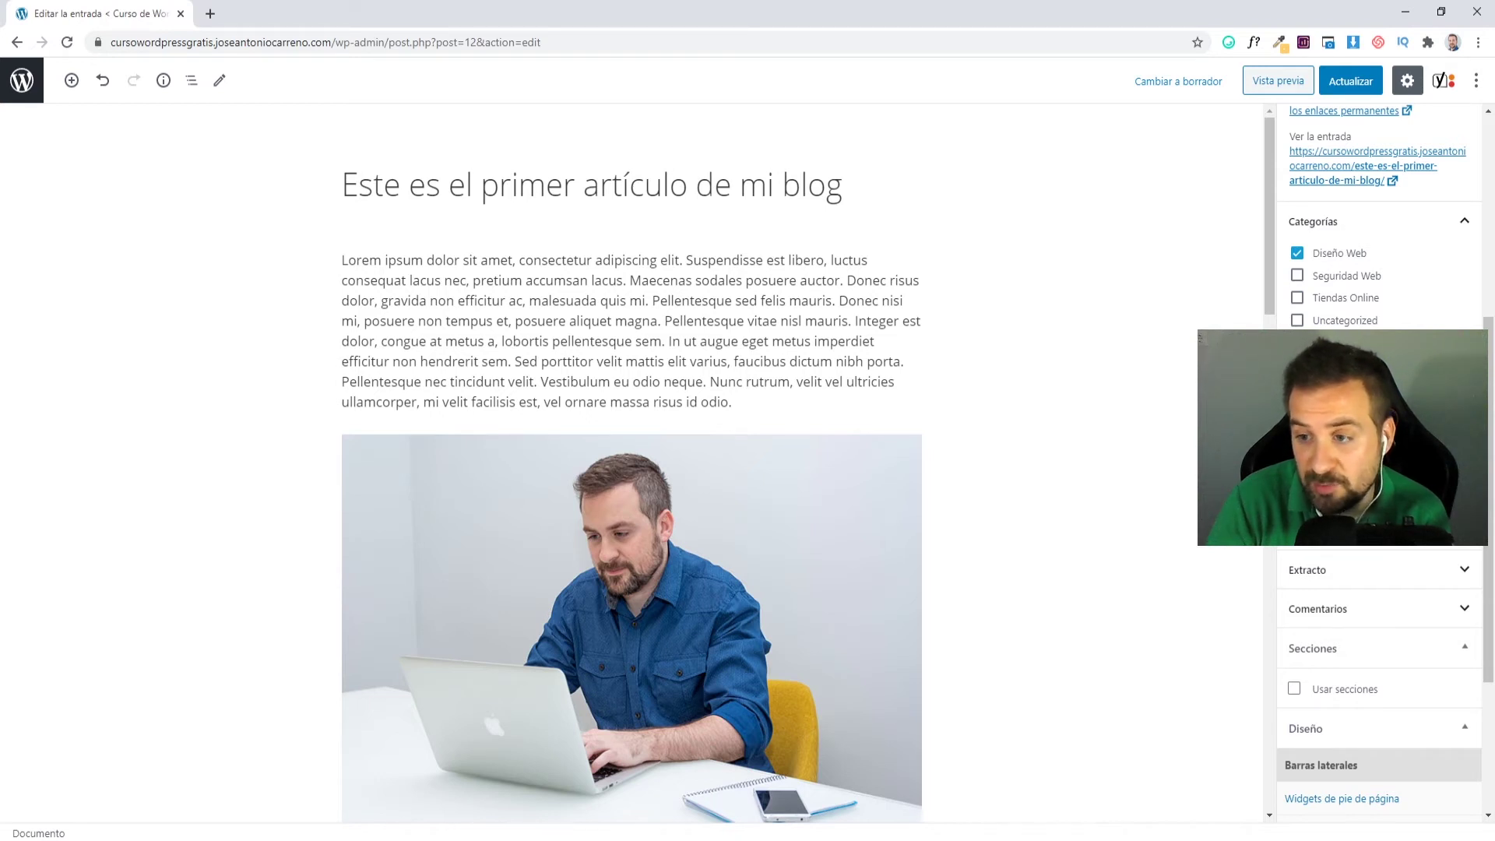
left_click(1378, 468)
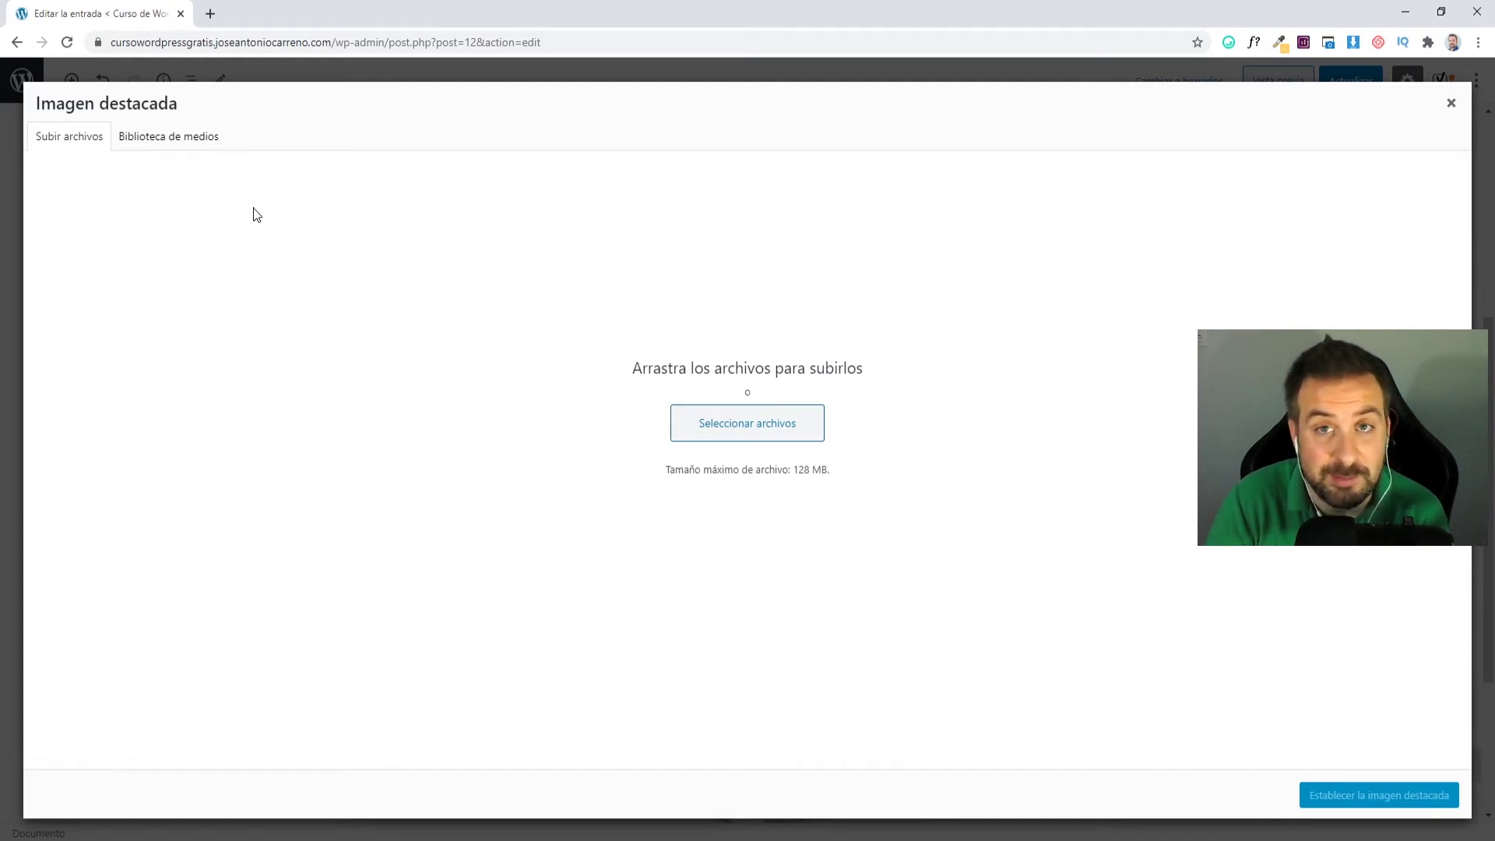
left_click(175, 142)
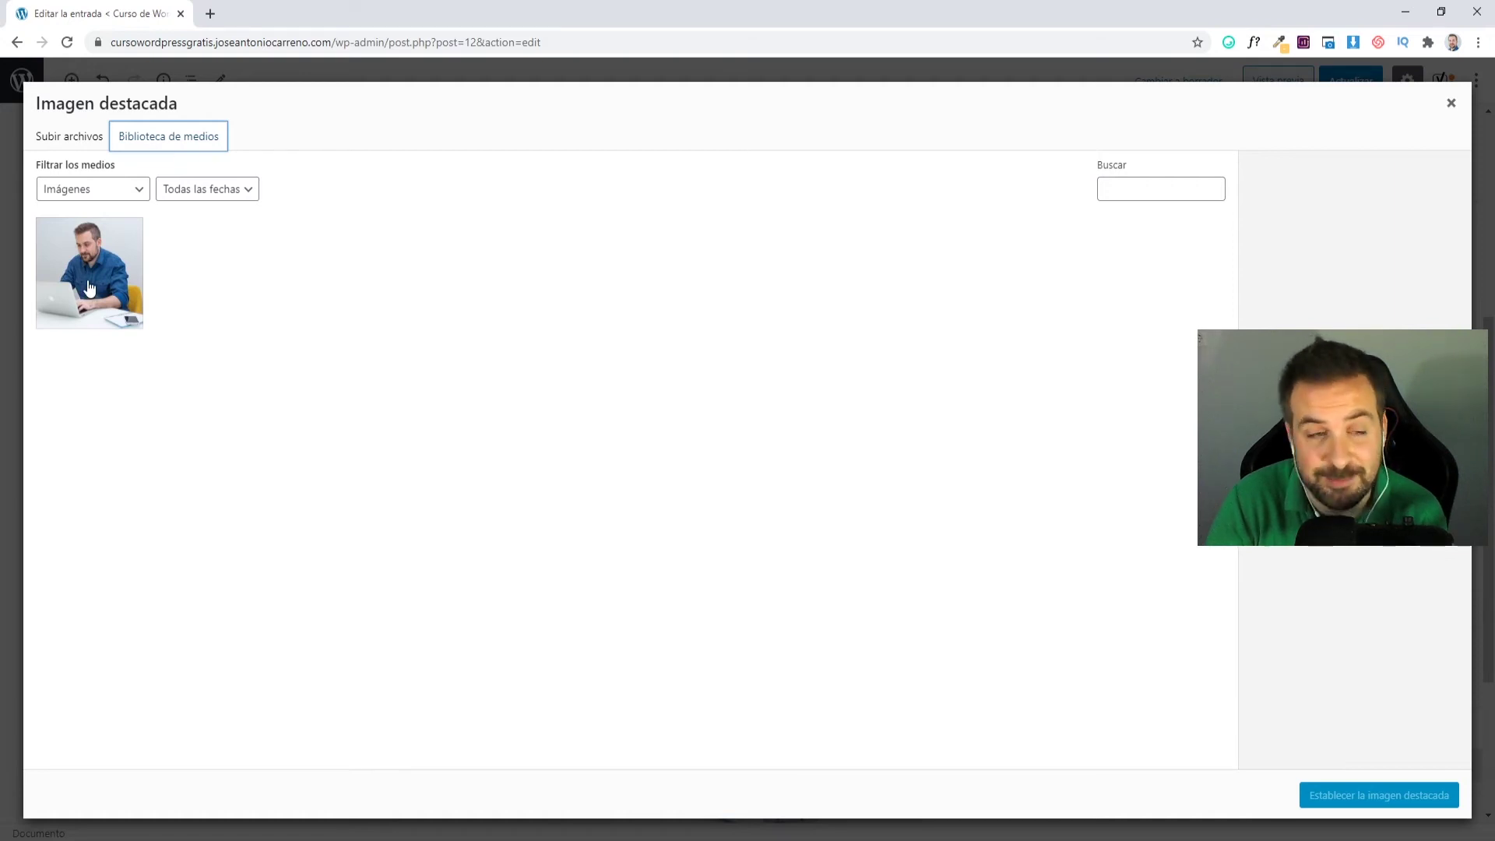
left_click(84, 148)
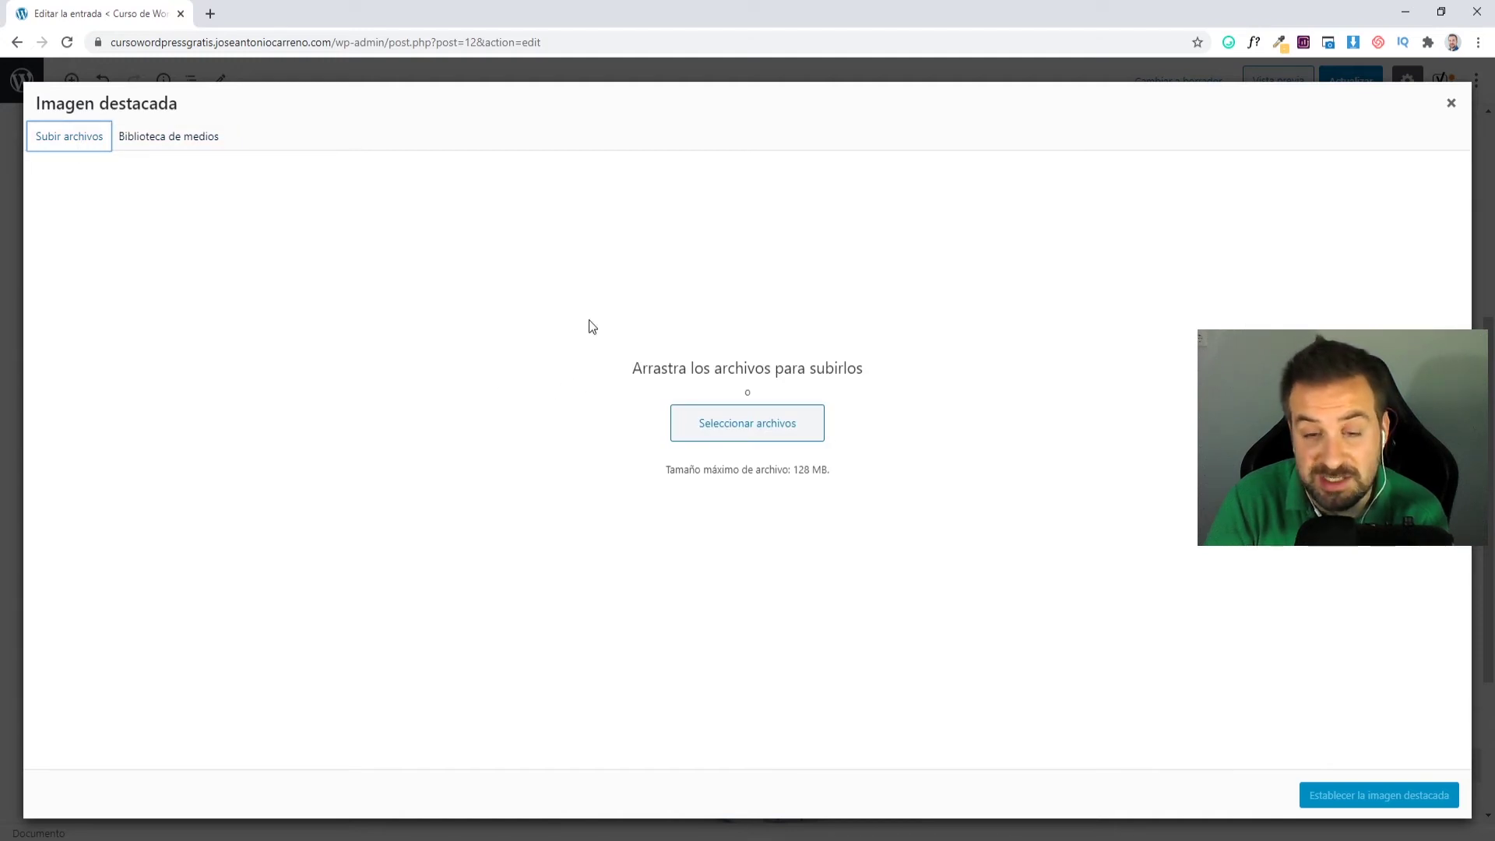
left_click(769, 431)
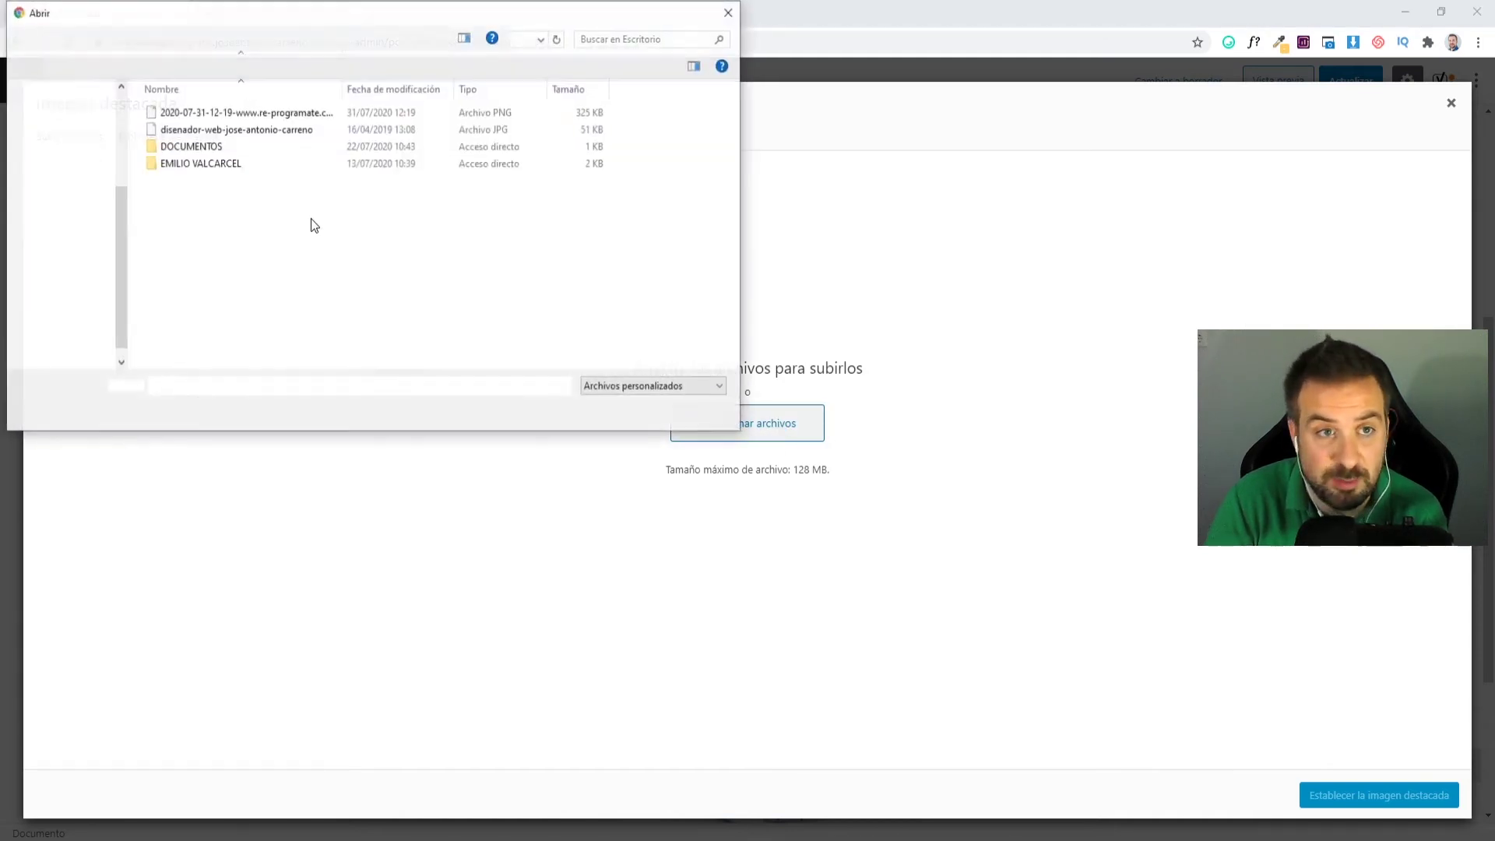
left_click(730, 12)
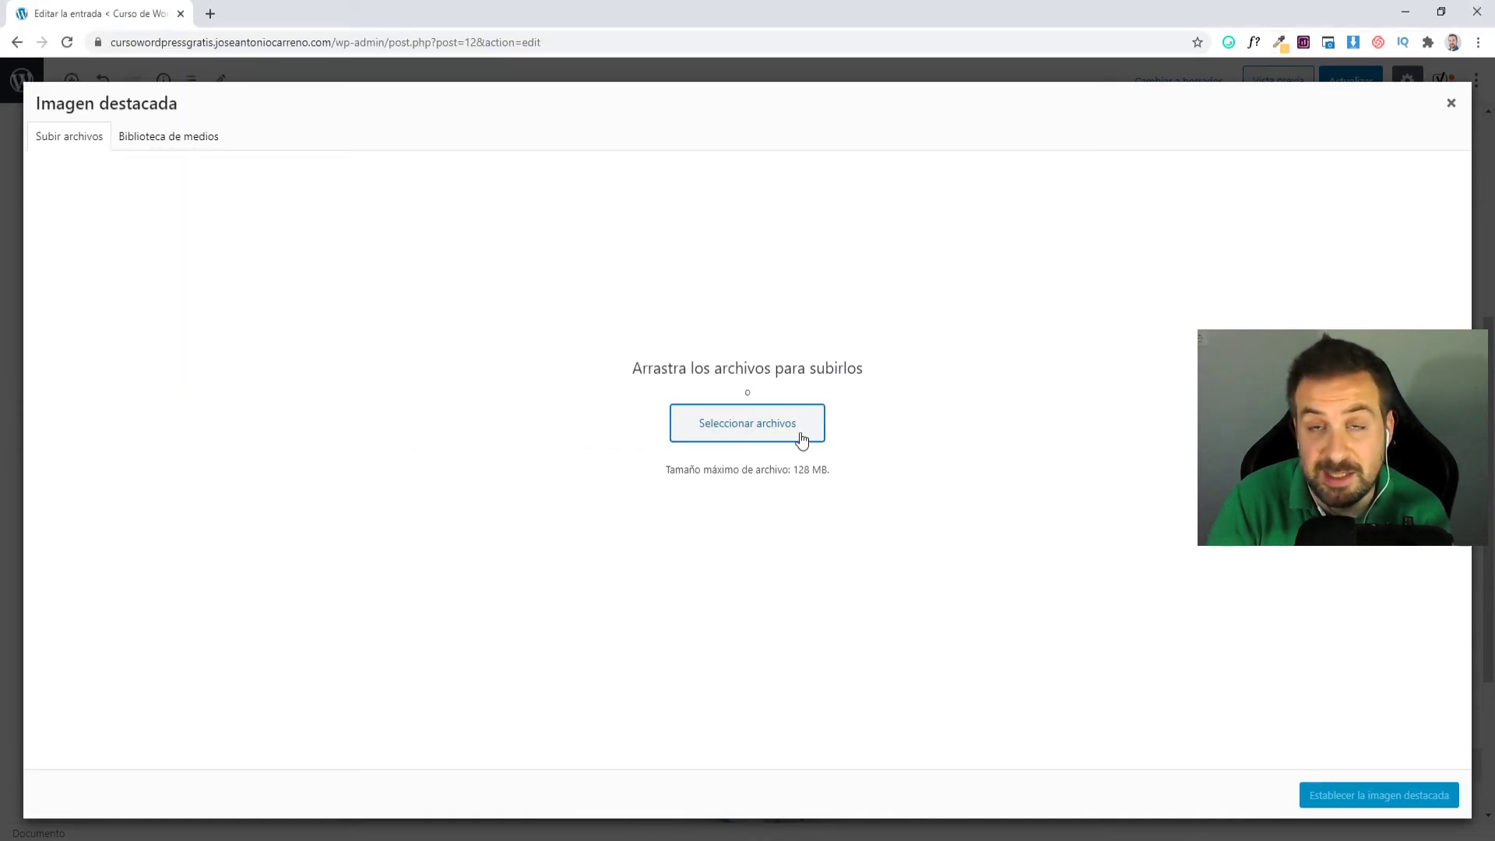
Step: Upload the web designer photo from the Windows desktop and set it as the post's featured image
left_click(1402, 10)
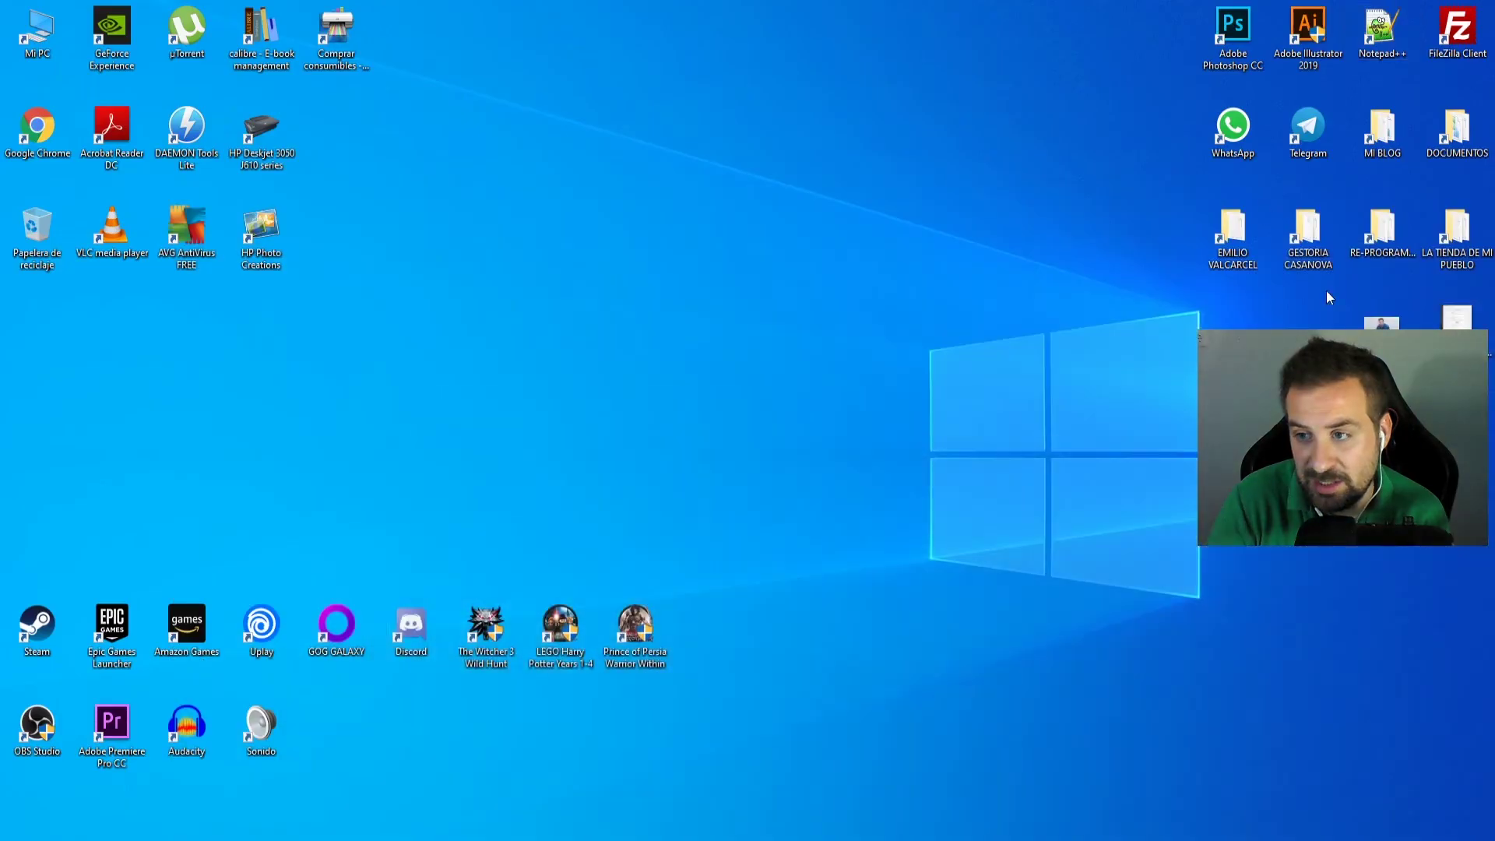
left_click_drag(1091, 479, 703, 371)
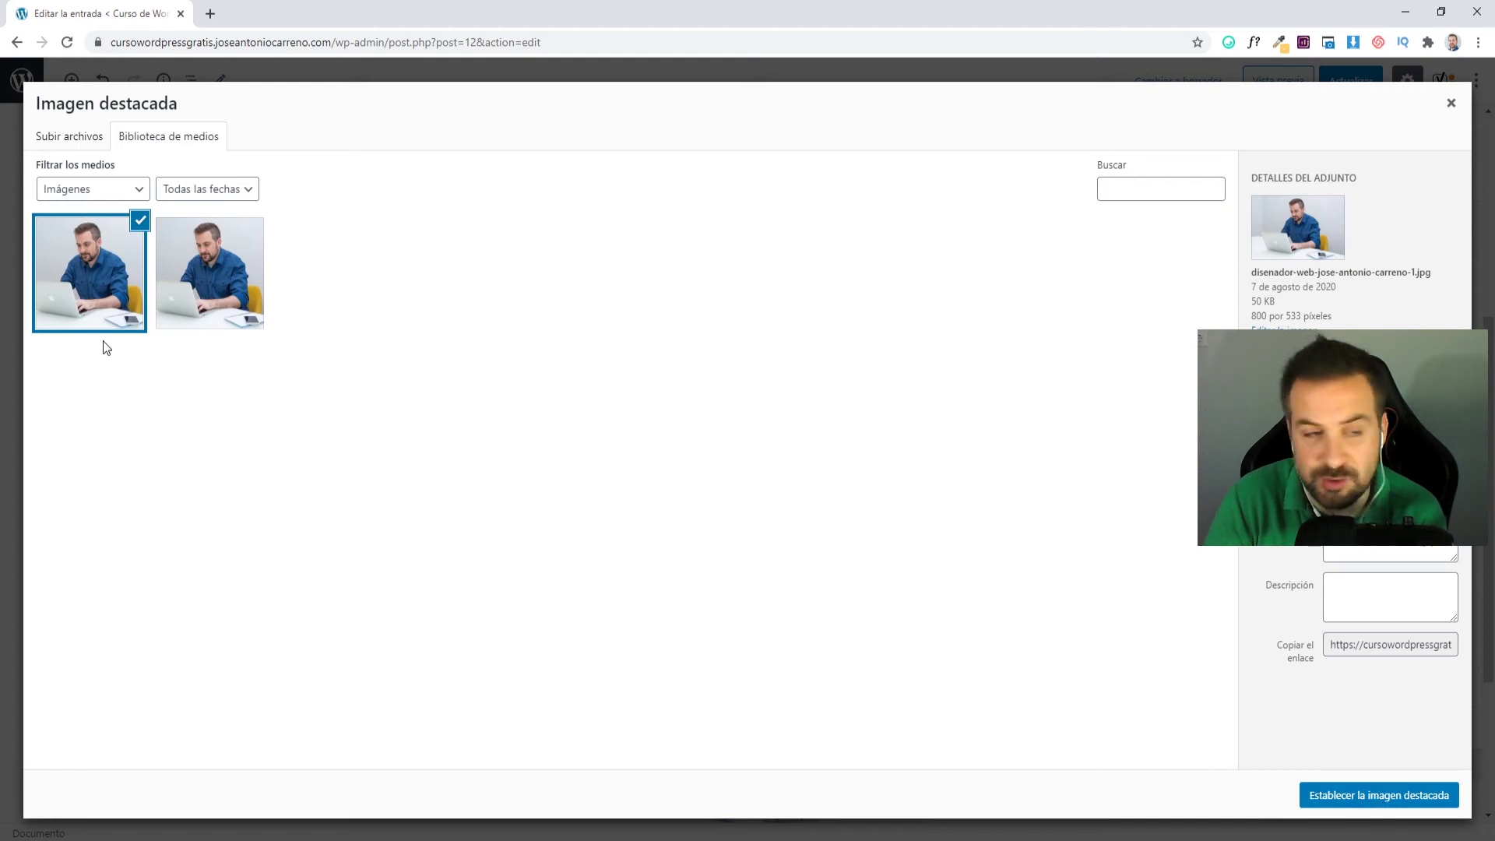
left_click(1390, 797)
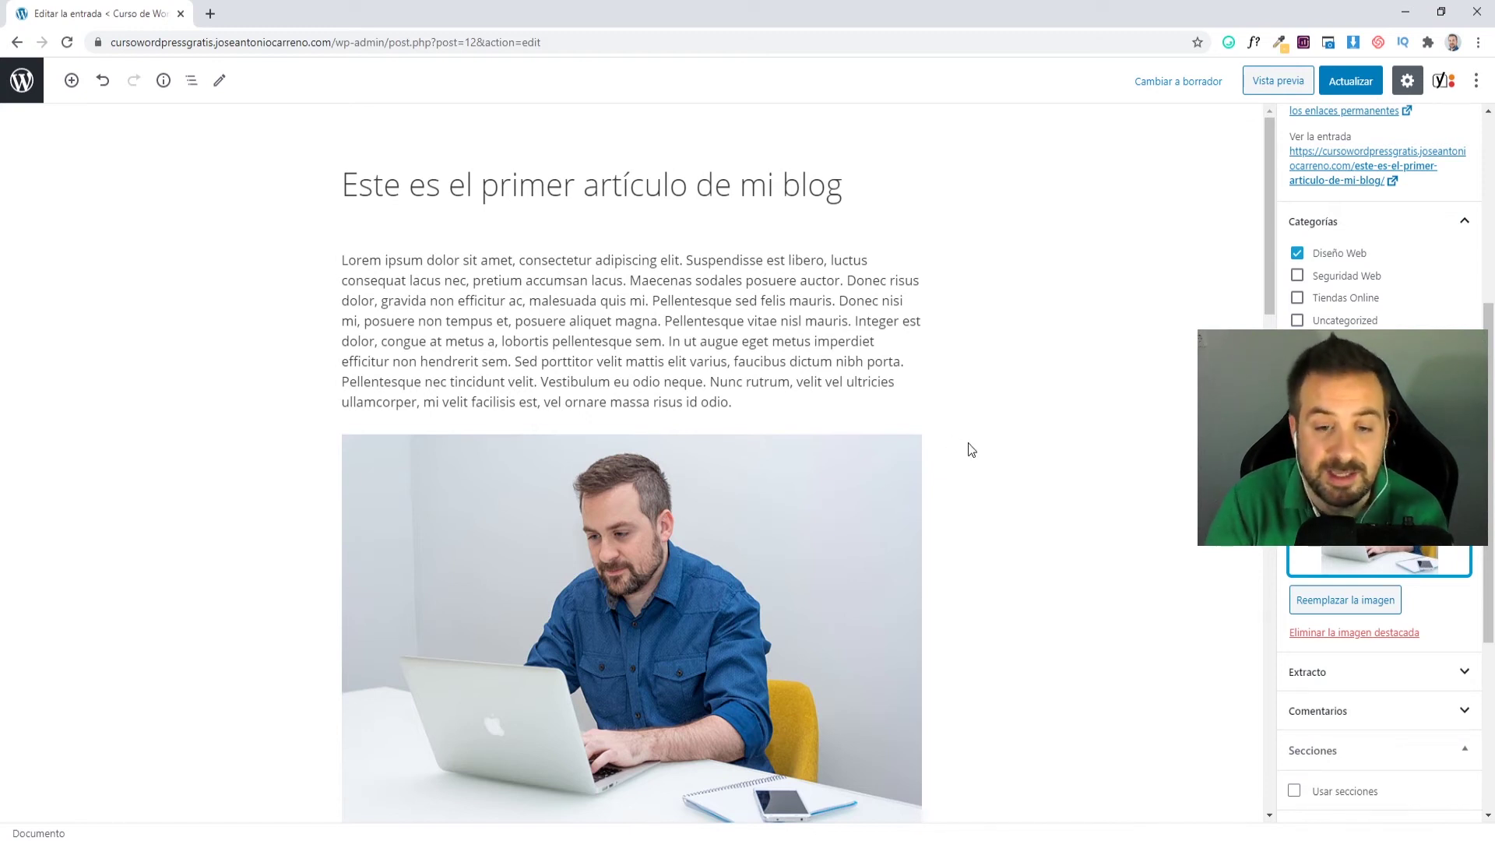
Step: Update the post and review its published page, checking the featured image and the article content
left_click(1351, 84)
left_click(187, 811)
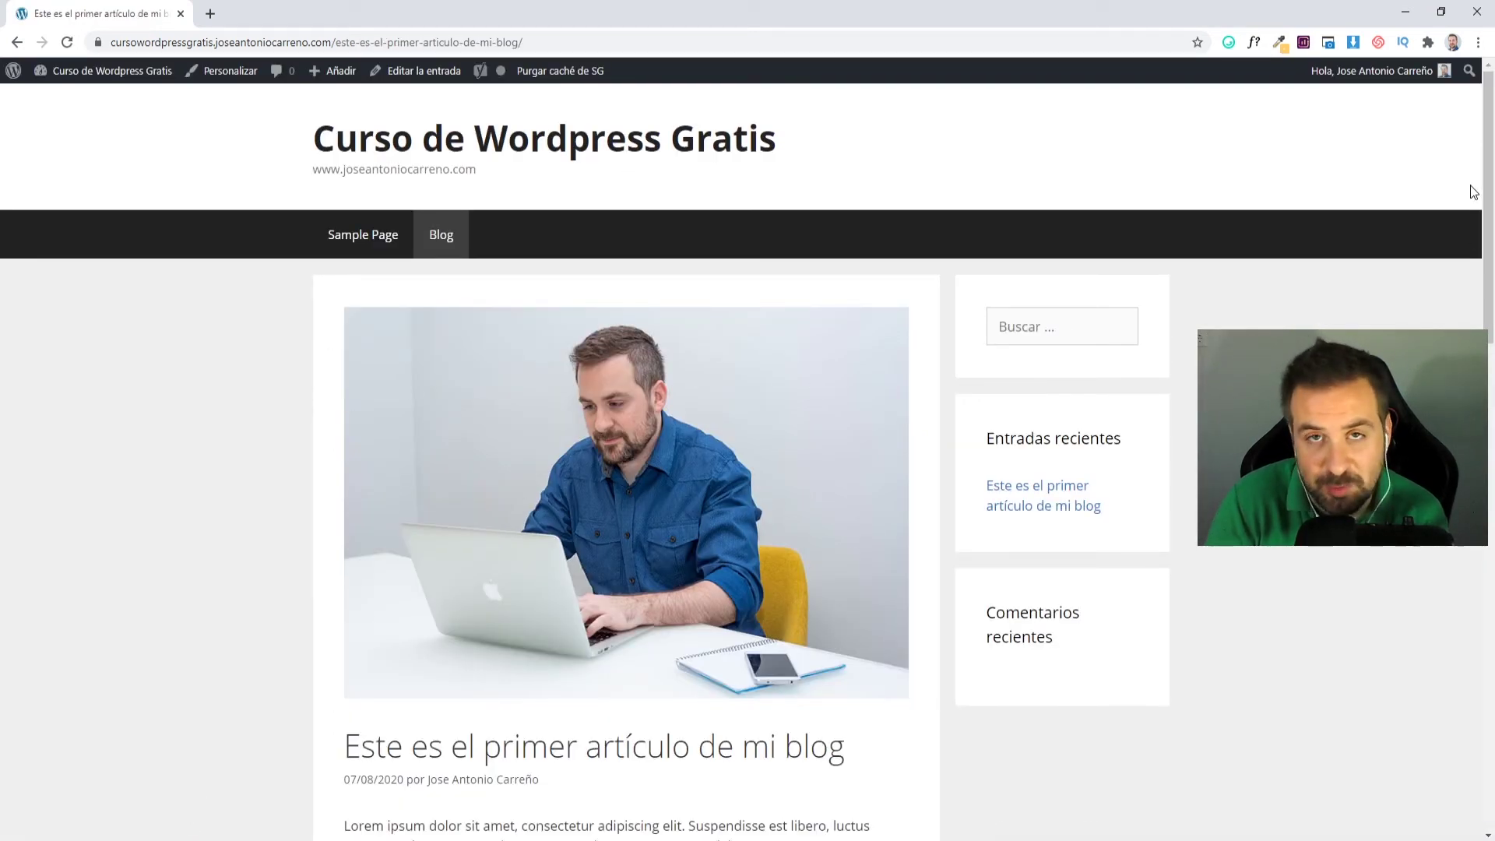
scroll(1479, 179, "down", 1)
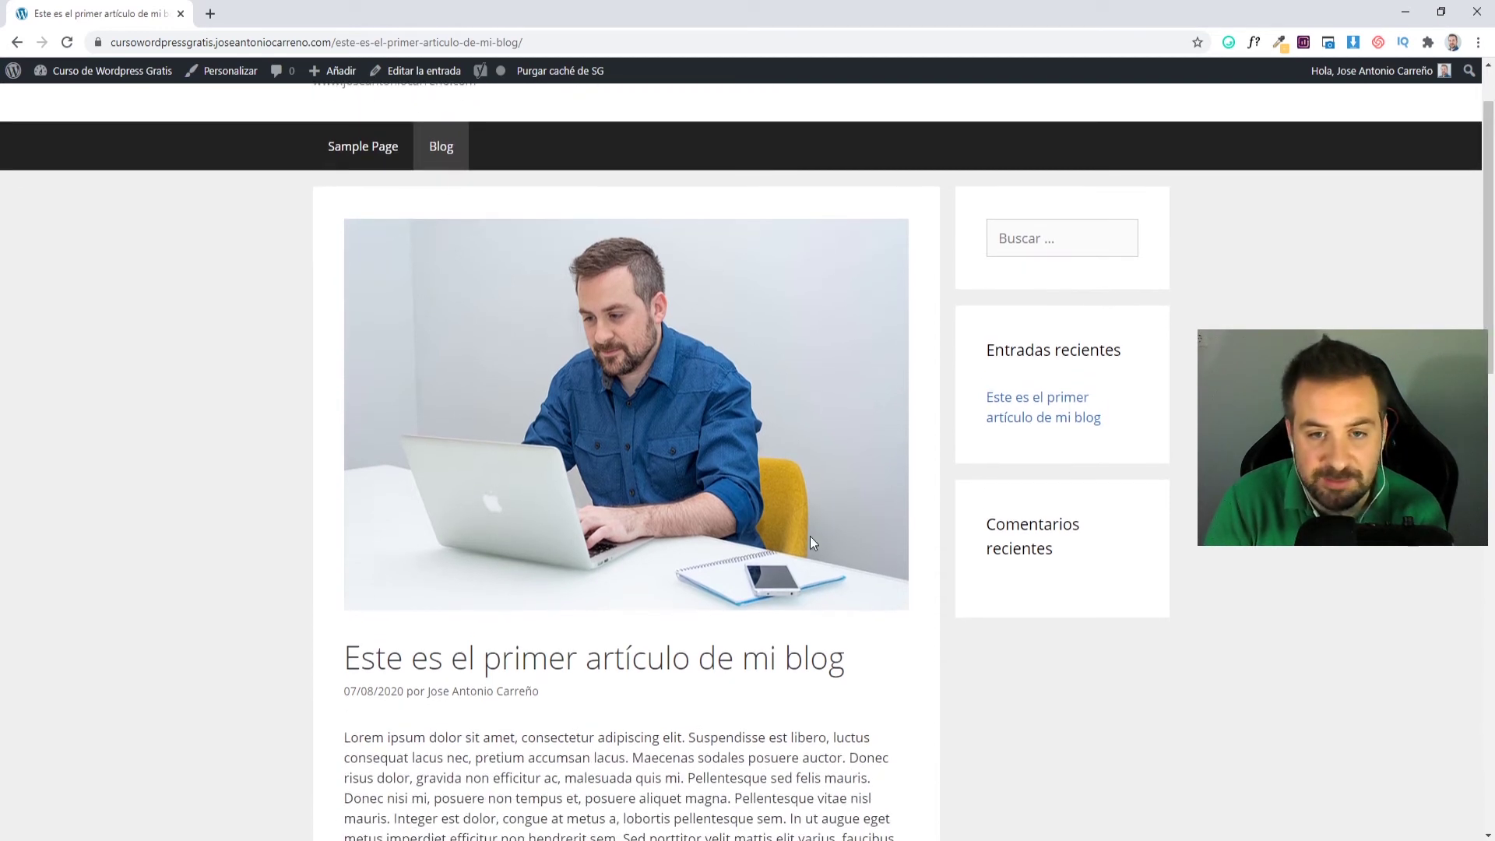
left_click_drag(1487, 202, 1486, 425)
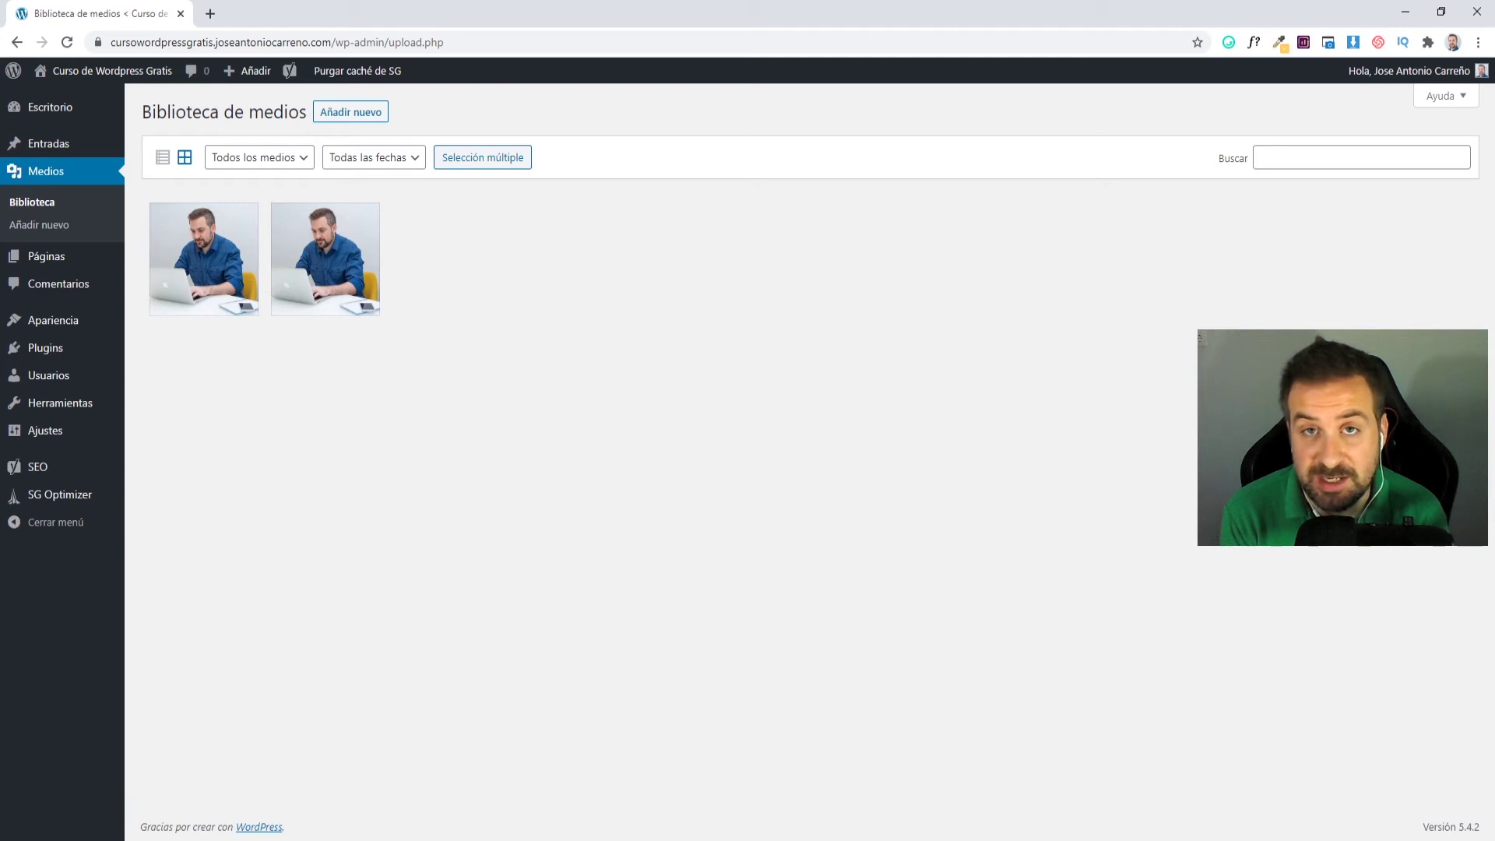
Step: Examine the attachment details of the second photo in the media library, including its alternative text field and available actions
key("Tab")
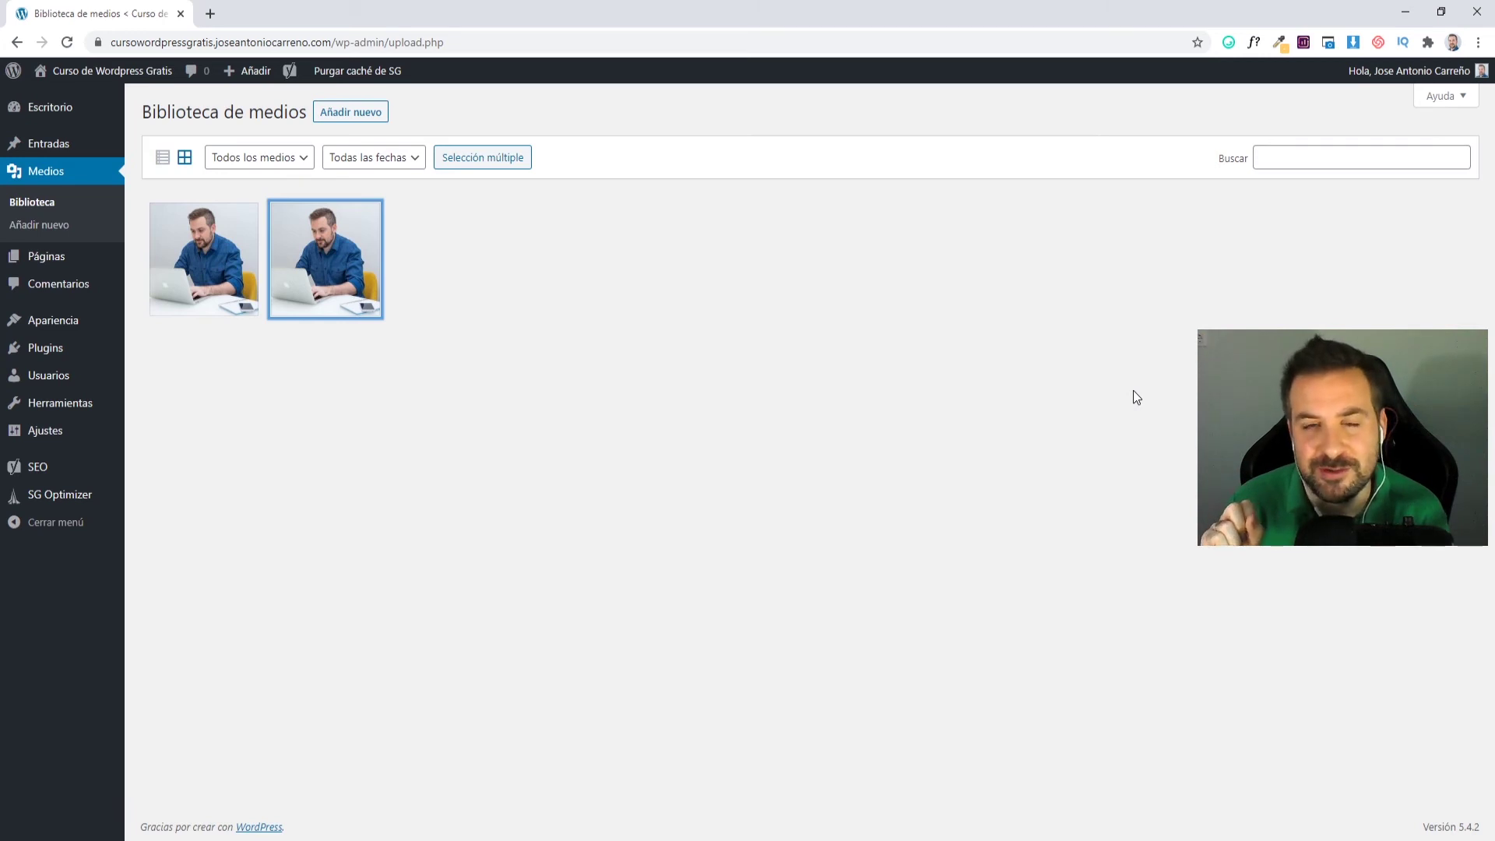
left_click(340, 268)
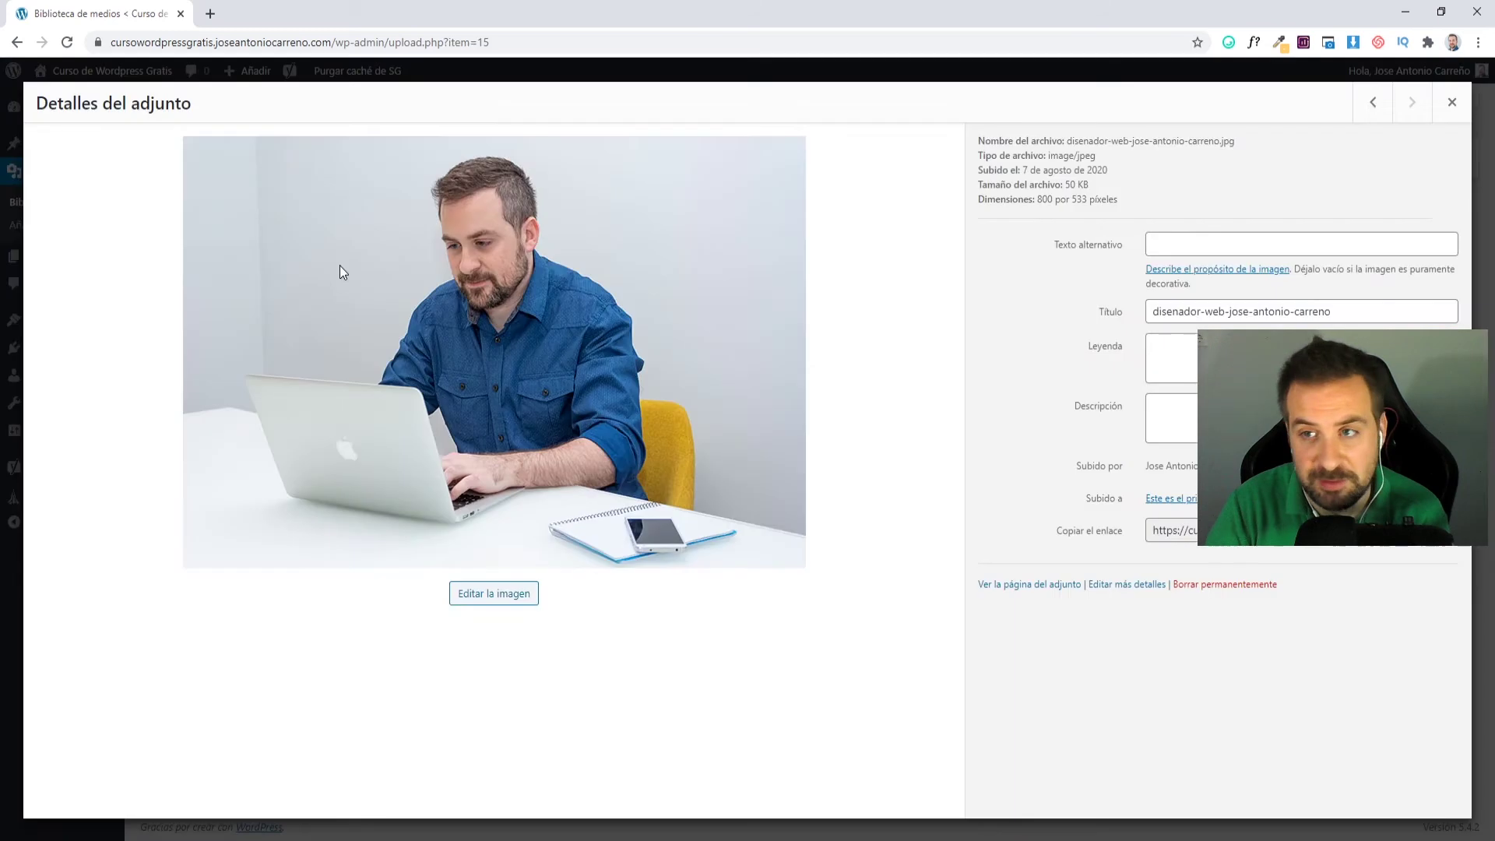
left_click(1159, 248)
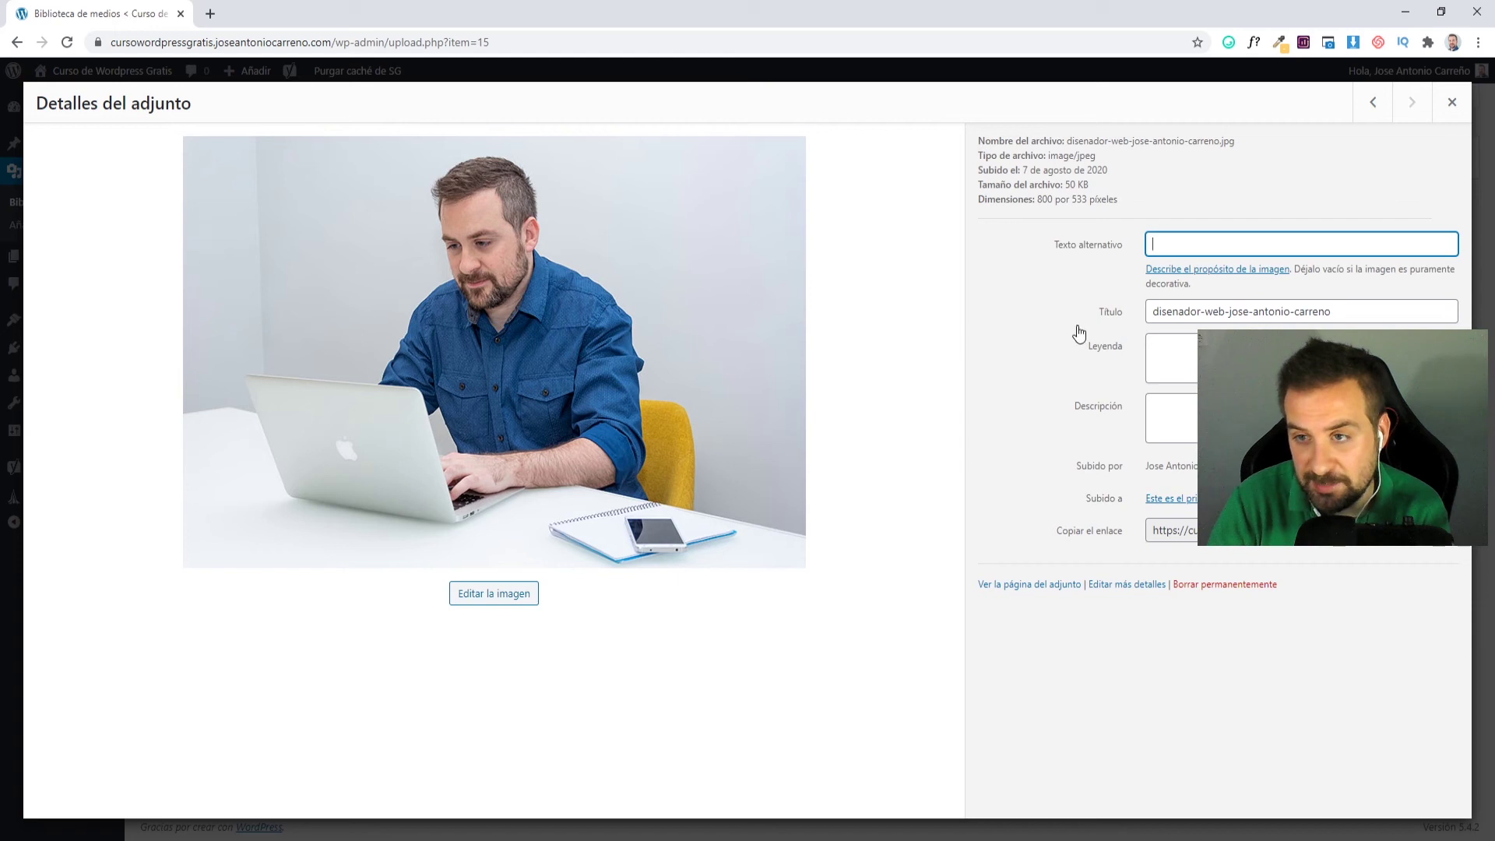
left_click(1451, 102)
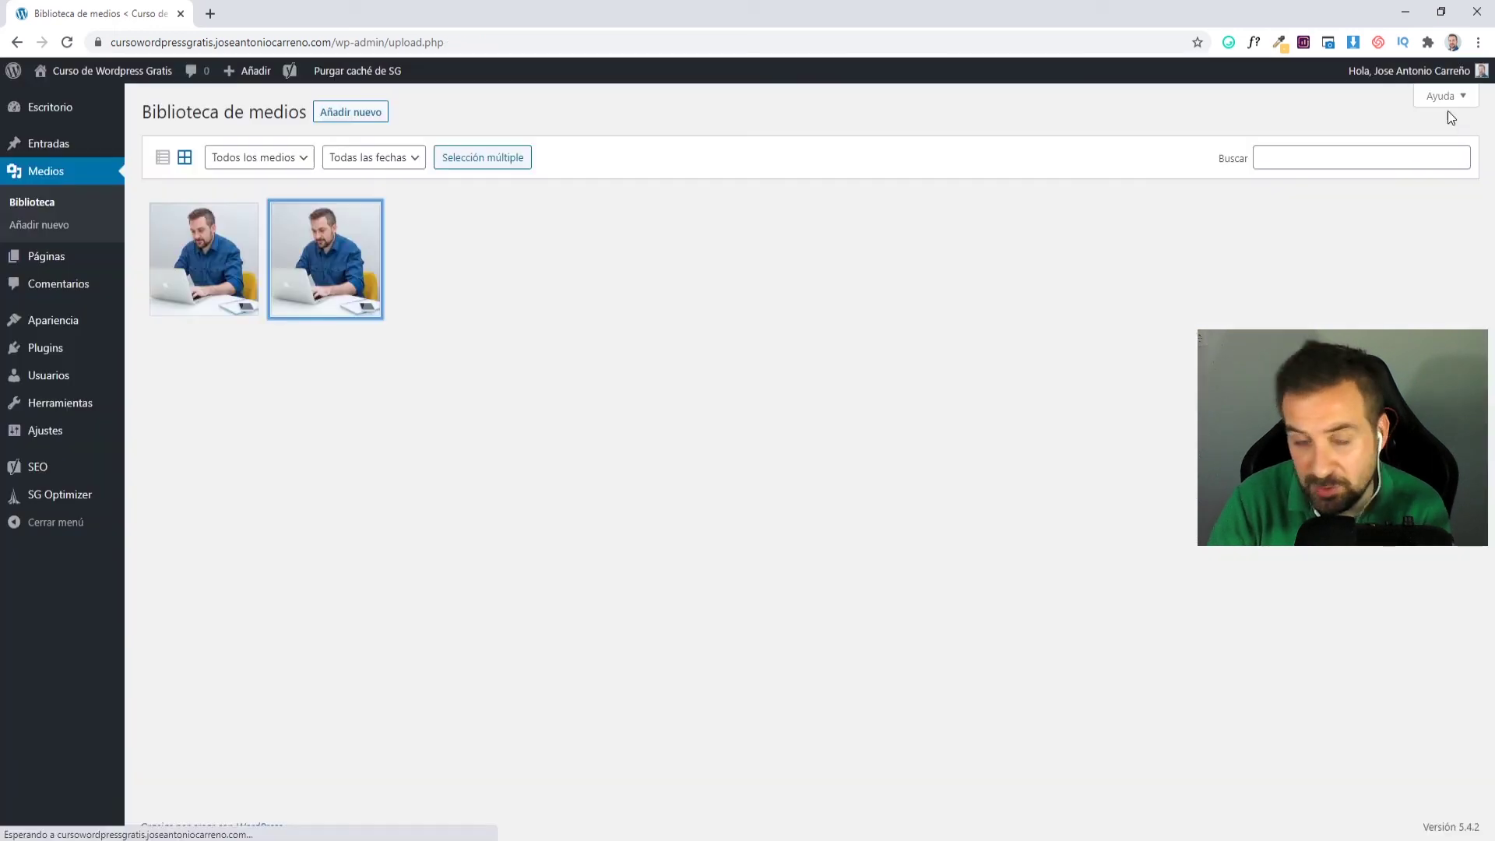
left_click(337, 271)
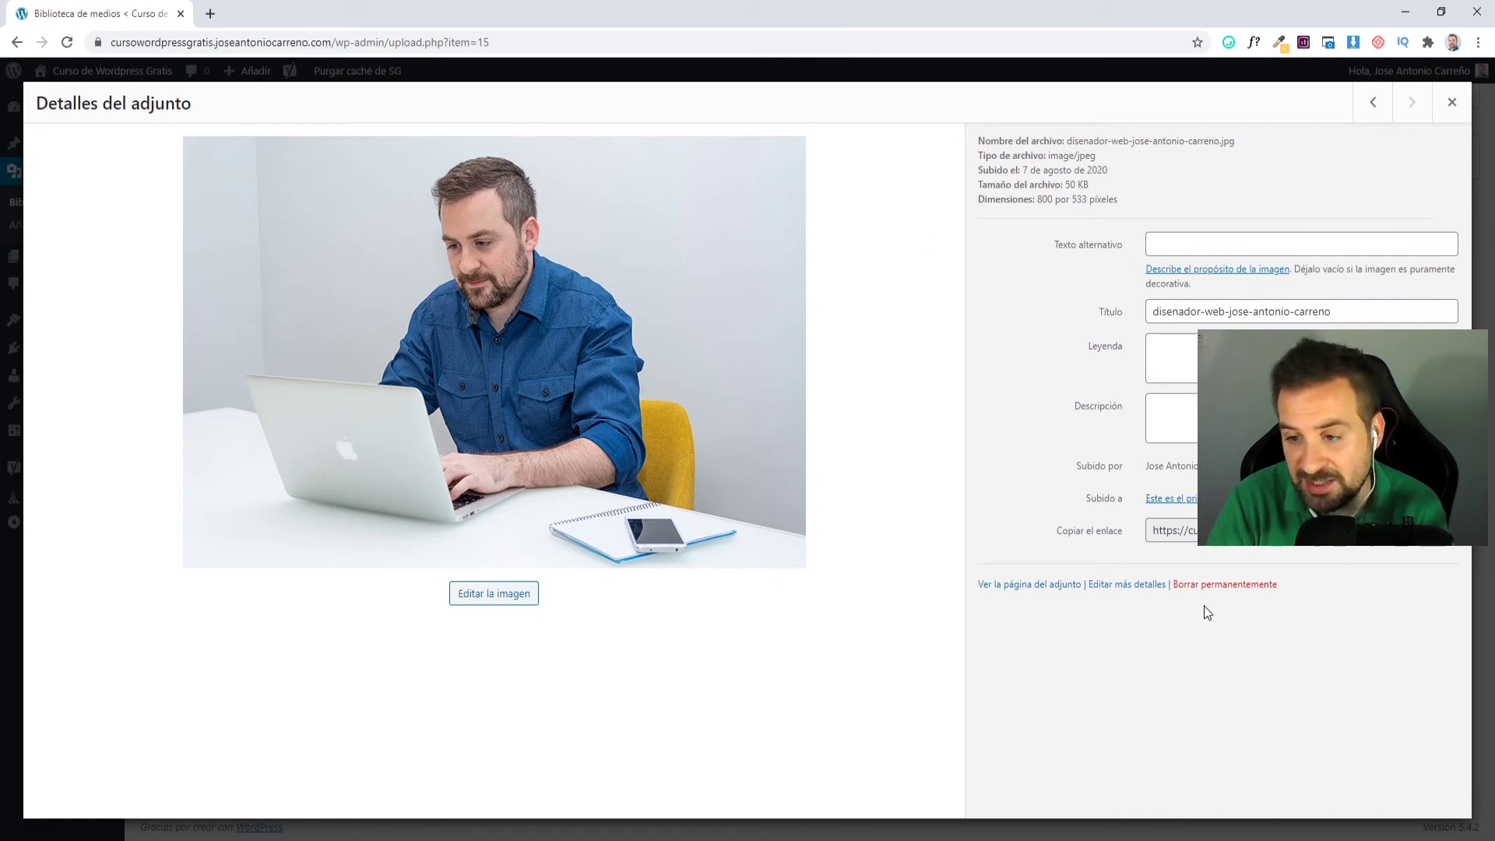